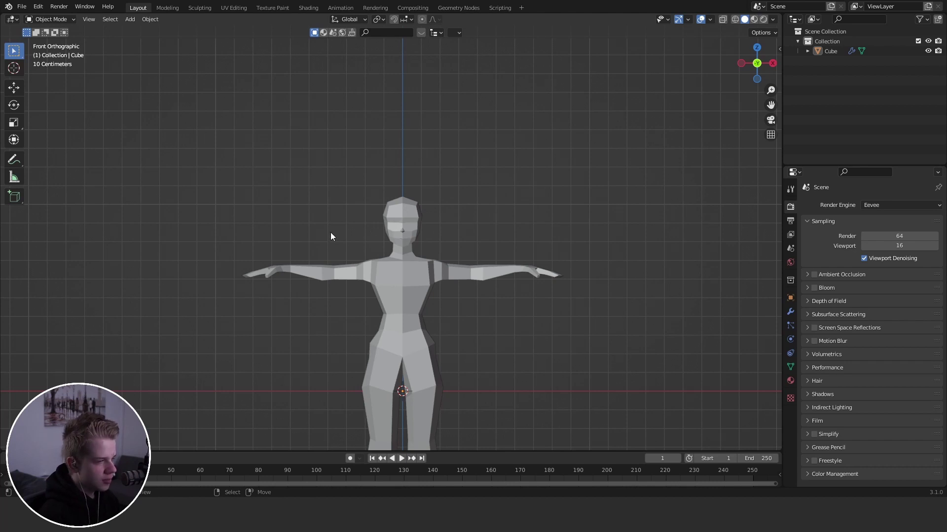
Step: Select the character mesh, unlink its material and assign the existing material named Material again
{"action": "scroll", "coordinate": [529, 217], "scroll_direction": "down", "scroll_amount": 3}
{"action": "scroll", "coordinate": [591, 239], "scroll_direction": "up", "scroll_amount": 2}
{"action": "middle_click_drag", "start_coordinate": [565, 256], "coordinate": [612, 172], "text": "shift"}
{"action": "left_click", "coordinate": [451, 255]}
{"action": "left_click", "coordinate": [790, 381]}
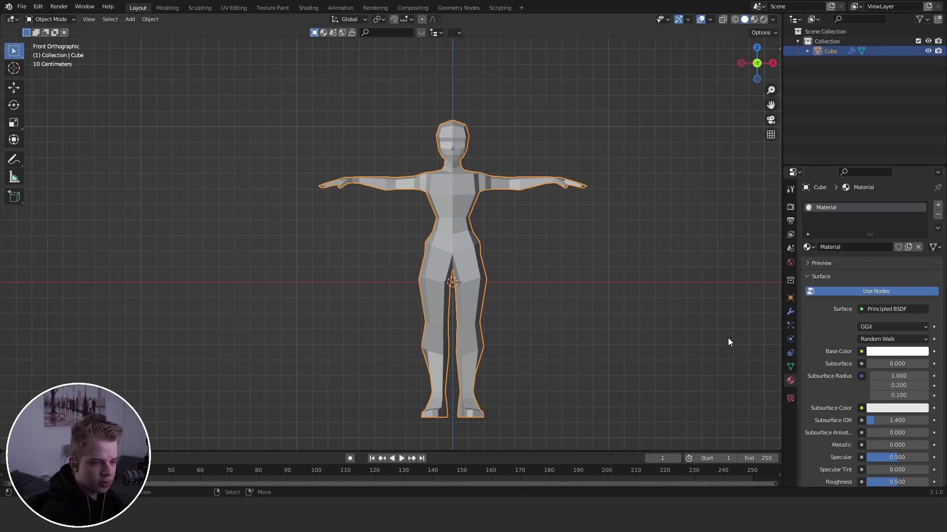
{"action": "left_click", "coordinate": [918, 247]}
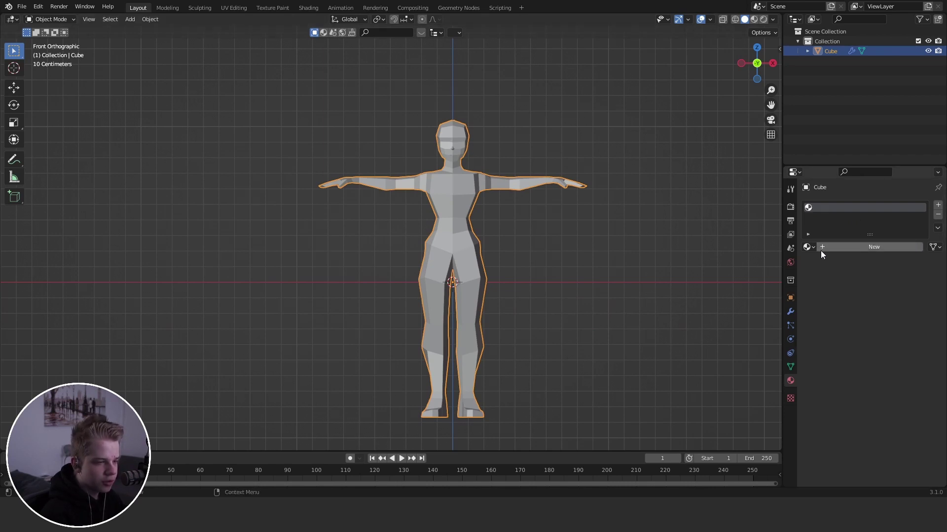
{"action": "left_click", "coordinate": [810, 248]}
{"action": "left_click", "coordinate": [810, 259]}
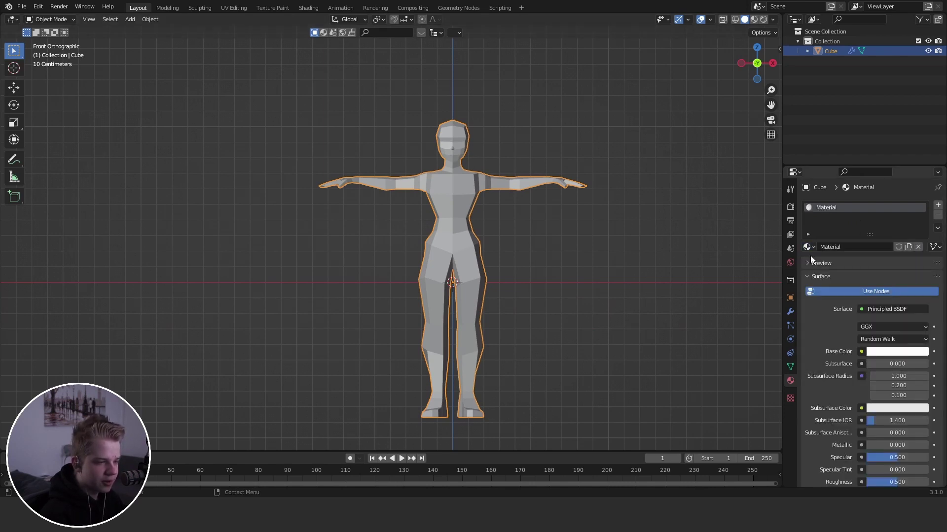
Step: Give the material's Base Color an Image Texture with a new image of generated type Color Grid
{"action": "left_click", "coordinate": [861, 352]}
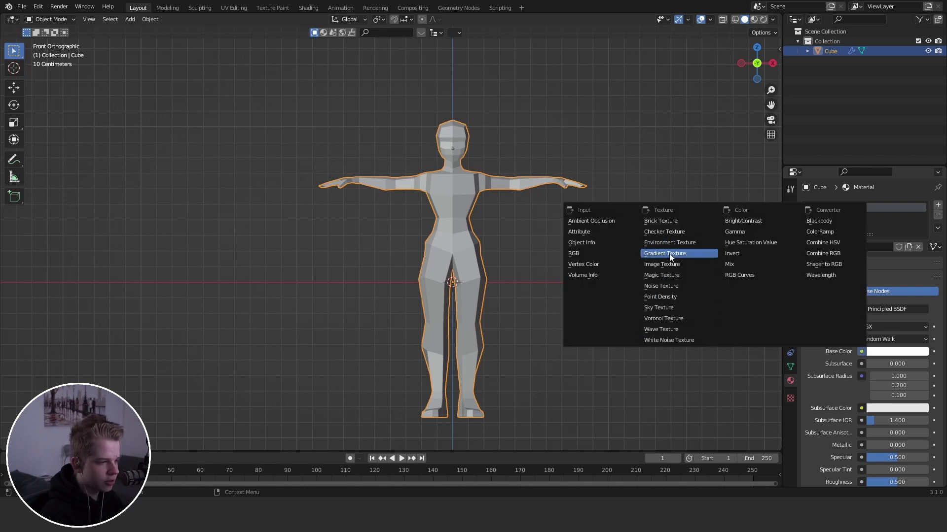
{"action": "left_click", "coordinate": [664, 265]}
{"action": "left_click", "coordinate": [847, 363]}
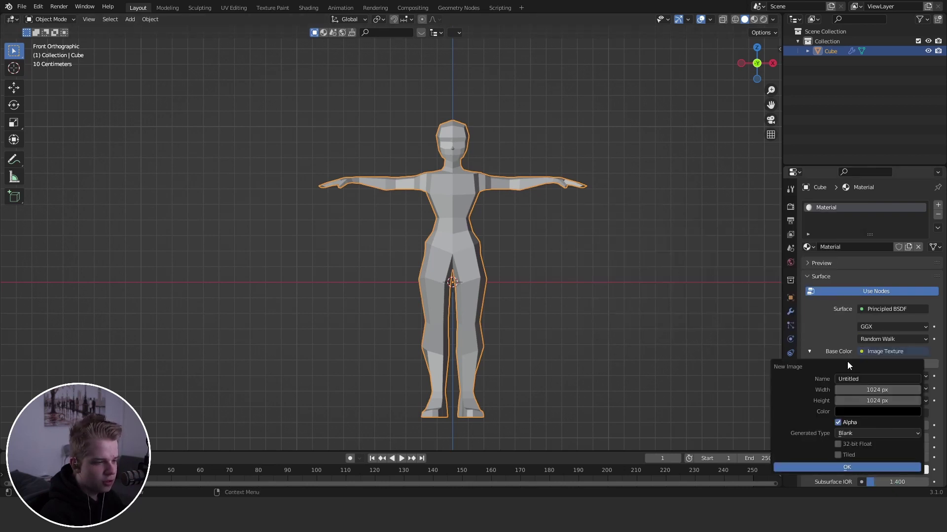
{"action": "left_click", "coordinate": [857, 433]}
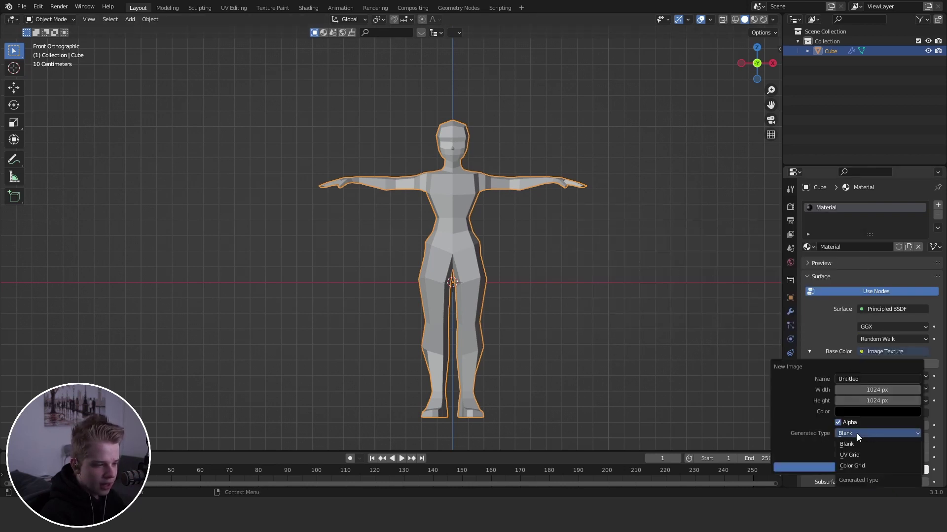
{"action": "left_click", "coordinate": [860, 465]}
{"action": "left_click", "coordinate": [855, 466]}
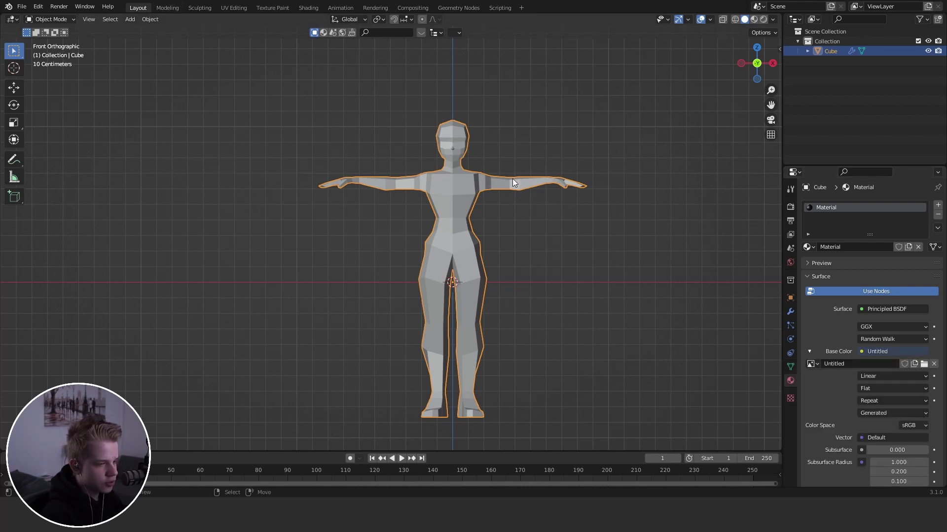
Step: Show the textured character in Material Preview shading
{"action": "key", "text": "z"}
{"action": "mouse_move", "coordinate": [508, 213]}
{"action": "middle_mouse_down", "text": "shift"}
{"action": "mouse_move", "coordinate": [506, 264]}
{"action": "mouse_move", "coordinate": [423, 240]}
{"action": "mouse_move", "coordinate": [417, 193]}
{"action": "mouse_move", "coordinate": [469, 200]}
{"action": "mouse_move", "coordinate": [459, 213]}
{"action": "middle_mouse_up", "text": "shift"}
{"action": "scroll", "coordinate": [447, 235], "scroll_direction": "up", "scroll_amount": 1}
{"action": "scroll", "coordinate": [530, 244], "scroll_direction": "down", "scroll_amount": 2}
{"action": "scroll", "coordinate": [473, 197], "scroll_direction": "up", "scroll_amount": 3}
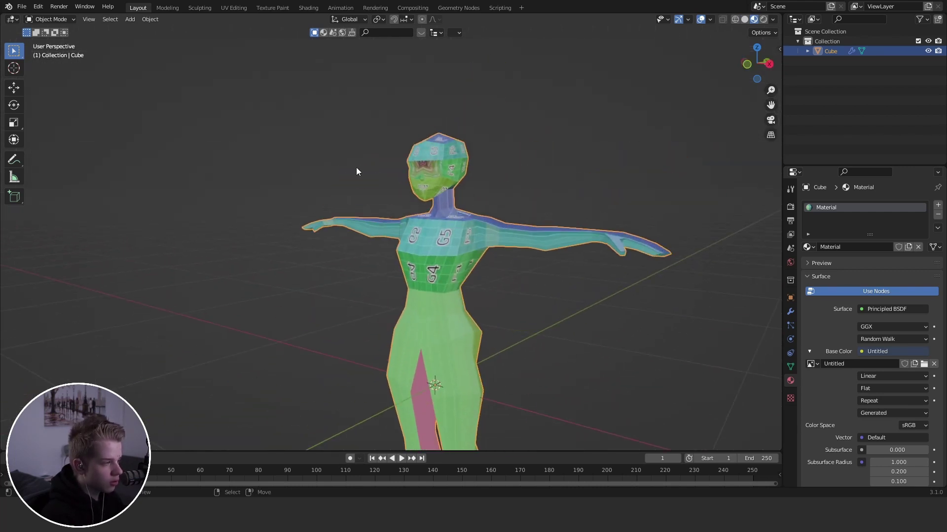
Step: Switch to the UV Editing workspace and show the character in Material Preview from the front
{"action": "left_click", "coordinate": [244, 9]}
{"action": "scroll", "coordinate": [518, 178], "scroll_direction": "down", "scroll_amount": 5}
{"action": "scroll", "coordinate": [306, 237], "scroll_direction": "down", "scroll_amount": 2}
{"action": "scroll", "coordinate": [678, 193], "scroll_direction": "up", "scroll_amount": 5}
{"action": "key", "text": "z"}
{"action": "mouse_move", "coordinate": [589, 283]}
{"action": "middle_mouse_down"}
{"action": "mouse_move", "coordinate": [612, 283]}
{"action": "mouse_move", "coordinate": [594, 277]}
{"action": "middle_mouse_up"}
{"action": "key", "text": "grave"}
{"action": "scroll", "coordinate": [621, 242], "scroll_direction": "down", "scroll_amount": 2}
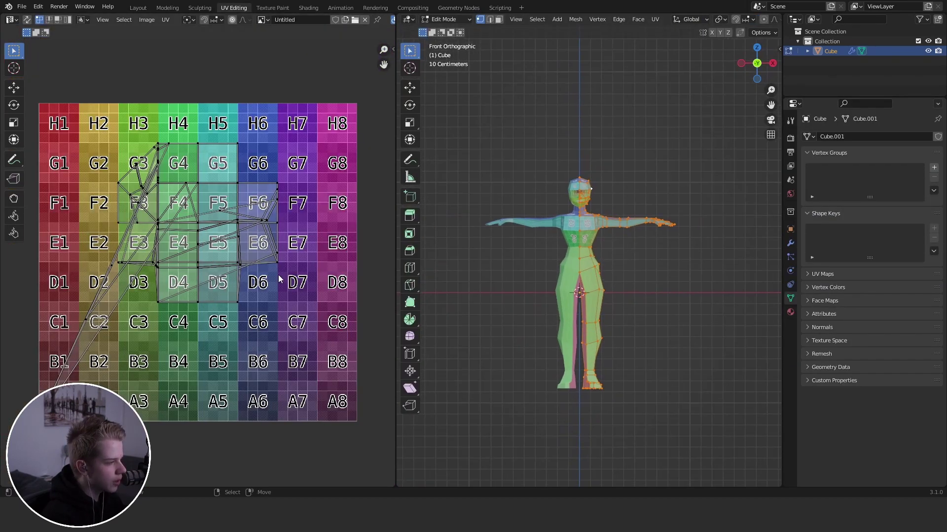
{"action": "scroll", "coordinate": [556, 196], "scroll_direction": "up", "scroll_amount": 3}
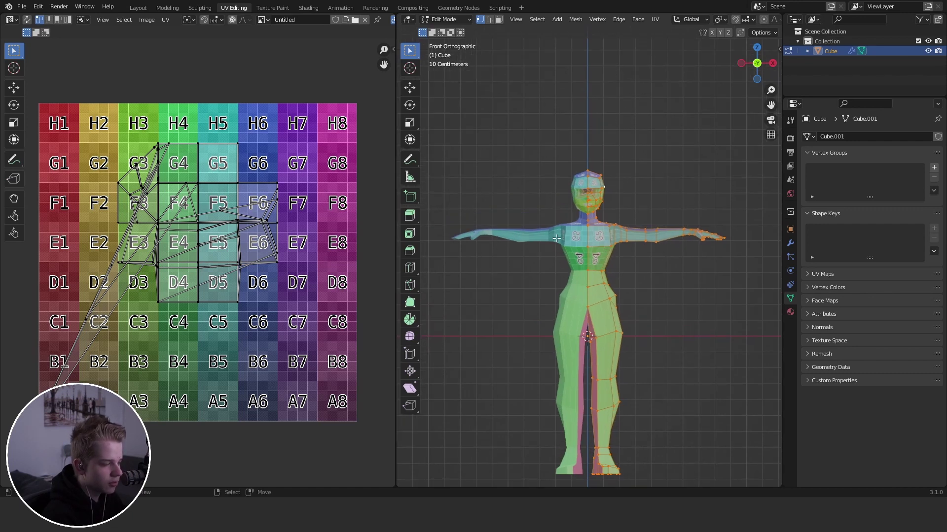
{"action": "scroll", "coordinate": [357, 199], "scroll_direction": "down", "scroll_amount": 3}
{"action": "scroll", "coordinate": [564, 253], "scroll_direction": "up", "scroll_amount": 3}
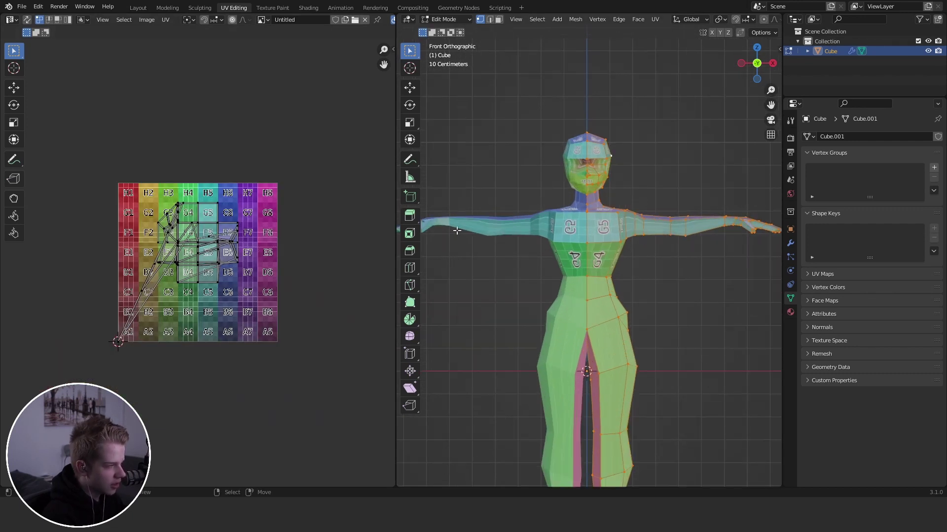
{"action": "key", "text": "z"}
{"action": "scroll", "coordinate": [312, 195], "scroll_direction": "down", "scroll_amount": 3}
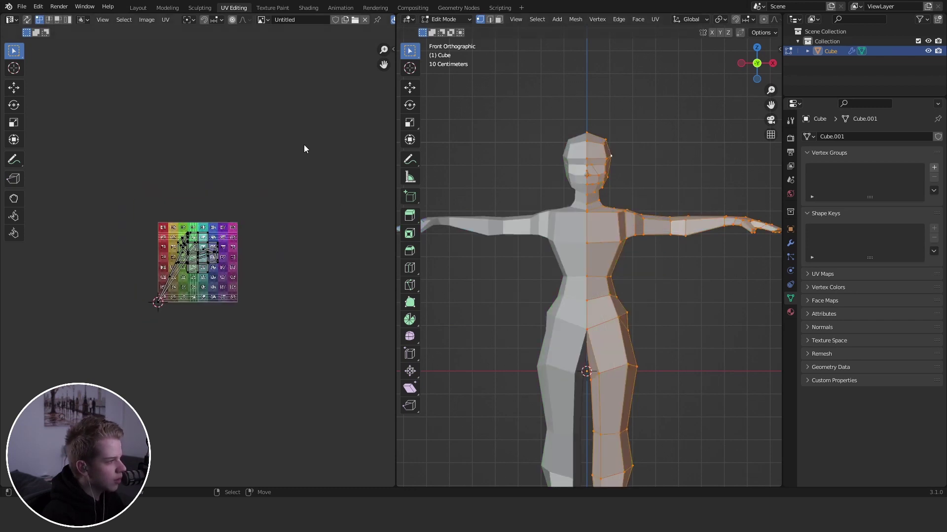
{"action": "scroll", "coordinate": [303, 138], "scroll_direction": "up", "scroll_amount": 1}
{"action": "scroll", "coordinate": [286, 16], "scroll_direction": "down", "scroll_amount": 4}
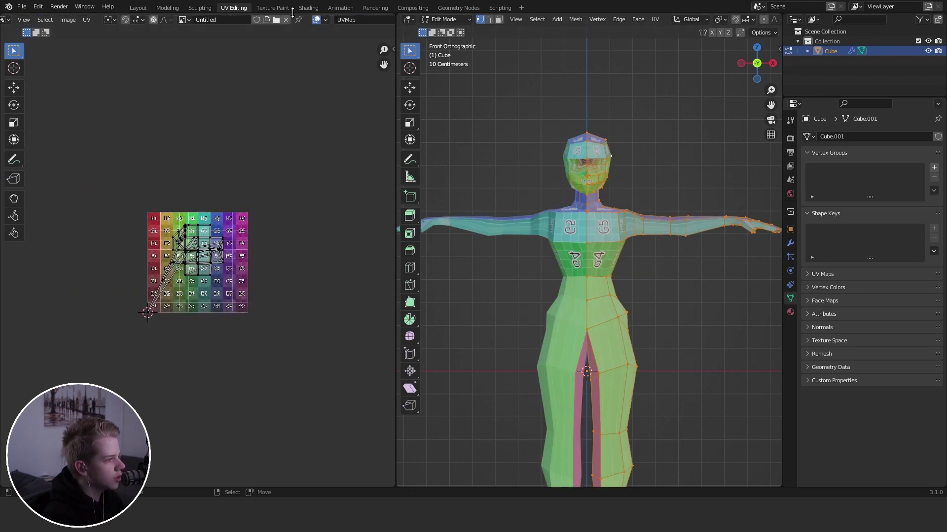
Step: Turn on the Display Stretch overlay for the UV layout
{"action": "scroll", "coordinate": [305, 20], "scroll_direction": "down", "scroll_amount": 2}
{"action": "scroll", "coordinate": [275, 20], "scroll_direction": "down", "scroll_amount": 1}
{"action": "left_click", "coordinate": [299, 20]}
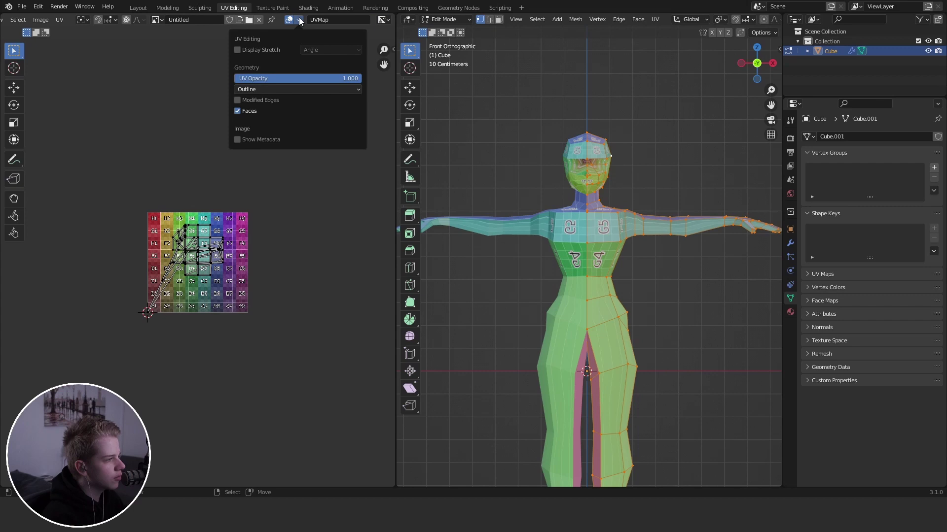
{"action": "left_click", "coordinate": [247, 50]}
{"action": "scroll", "coordinate": [143, 201], "scroll_direction": "up", "scroll_amount": 5}
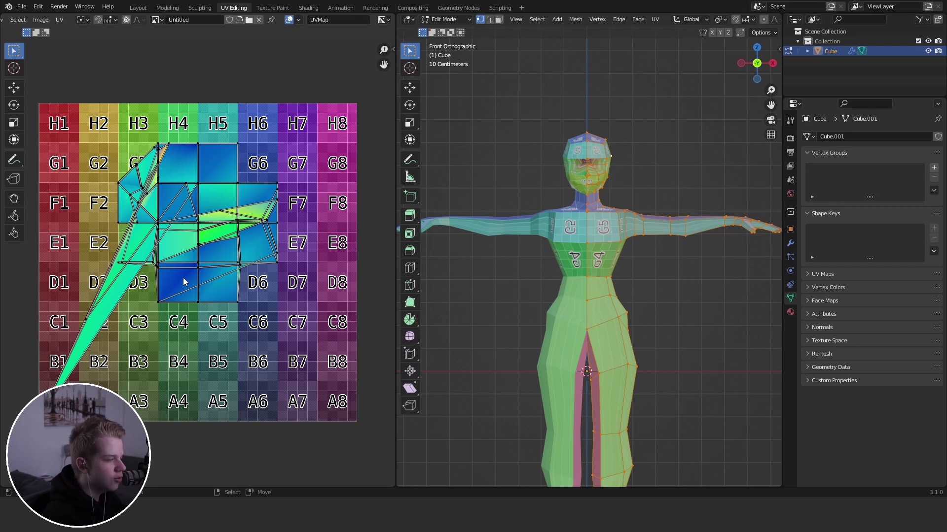
Step: Deselect the whole mesh and show the lower legs in Wireframe shading
{"action": "scroll", "coordinate": [639, 263], "scroll_direction": "down", "scroll_amount": 4}
{"action": "scroll", "coordinate": [638, 259], "scroll_direction": "up", "scroll_amount": 3}
{"action": "scroll", "coordinate": [642, 265], "scroll_direction": "down", "scroll_amount": 3}
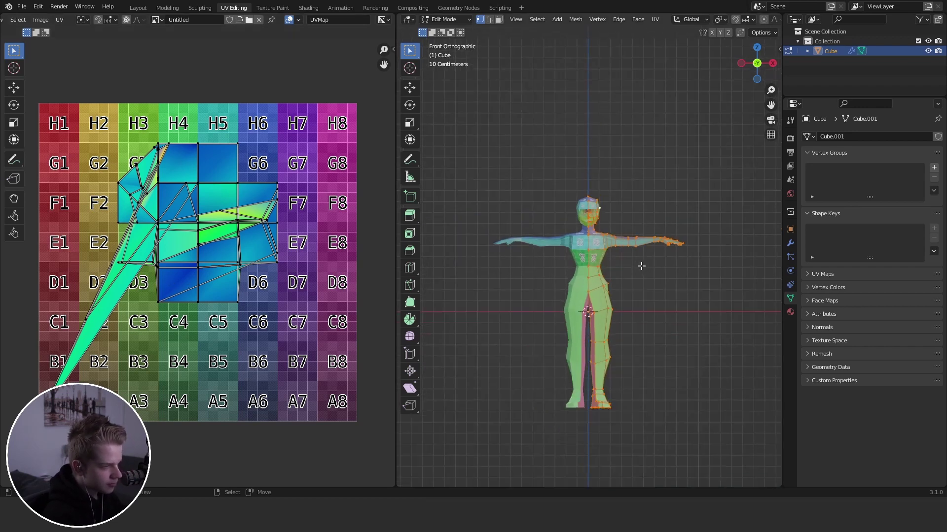
{"action": "scroll", "coordinate": [606, 286], "scroll_direction": "up", "scroll_amount": 5}
{"action": "mouse_move", "coordinate": [642, 267]}
{"action": "middle_mouse_down"}
{"action": "mouse_move", "coordinate": [606, 286]}
{"action": "mouse_move", "coordinate": [587, 318]}
{"action": "mouse_move", "coordinate": [634, 311]}
{"action": "mouse_move", "coordinate": [621, 294]}
{"action": "mouse_move", "coordinate": [629, 162]}
{"action": "middle_mouse_up"}
{"action": "key", "text": "alt+a"}
{"action": "scroll", "coordinate": [587, 318], "scroll_direction": "down", "scroll_amount": 3}
{"action": "scroll", "coordinate": [616, 311], "scroll_direction": "up", "scroll_amount": 2}
{"action": "scroll", "coordinate": [664, 290], "scroll_direction": "up", "scroll_amount": 4}
{"action": "key", "text": "z"}
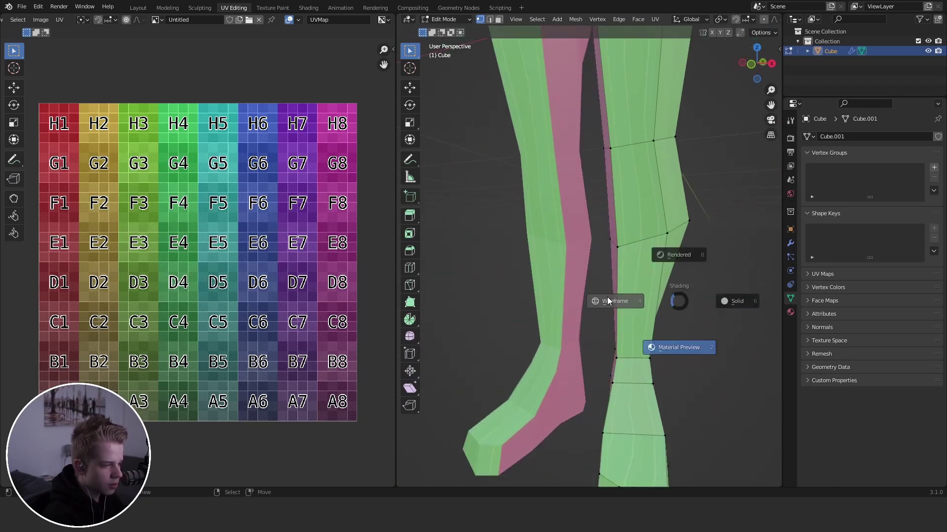
{"action": "left_click", "coordinate": [609, 297]}
Step: Select the edge loop around the ankle and mark it as a seam
{"action": "middle_click_drag", "start_coordinate": [606, 297], "coordinate": [569, 289]}
{"action": "left_click", "coordinate": [645, 375], "text": "alt"}
{"action": "middle_click_drag", "start_coordinate": [646, 376], "coordinate": [660, 338]}
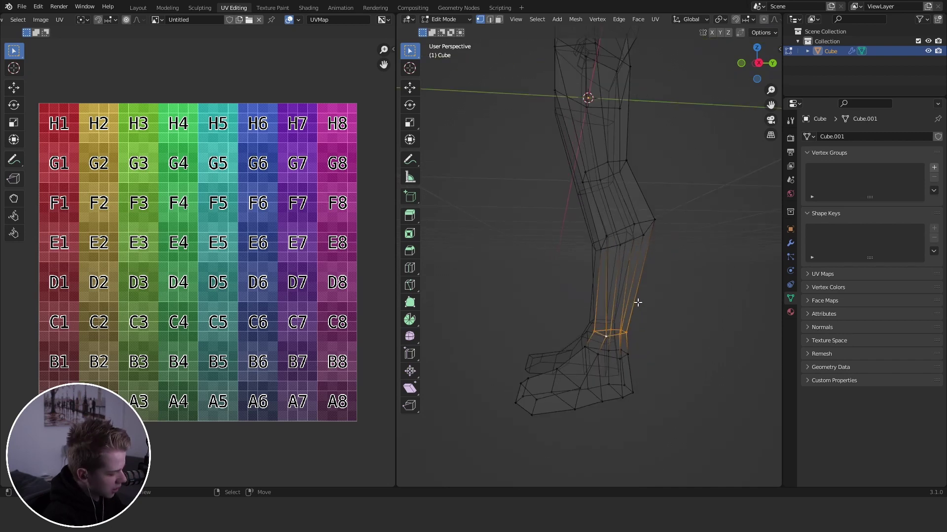
{"action": "key", "text": "ctrl+e"}
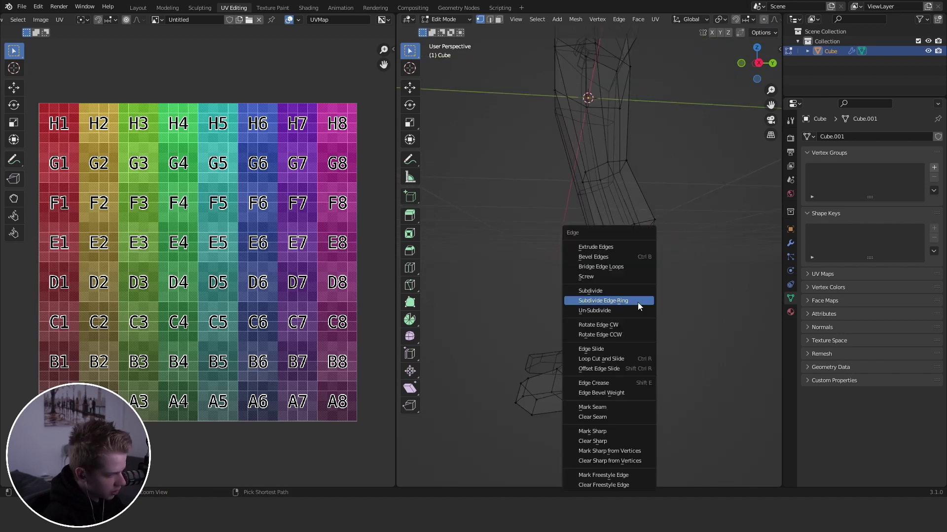
{"action": "left_click", "coordinate": [596, 406]}
Step: Select the entire mesh and unwrap it
{"action": "middle_click_drag", "start_coordinate": [641, 326], "coordinate": [665, 309]}
{"action": "scroll", "coordinate": [662, 291], "scroll_direction": "down", "scroll_amount": 3}
{"action": "scroll", "coordinate": [638, 308], "scroll_direction": "up", "scroll_amount": 2}
{"action": "middle_click_drag", "start_coordinate": [654, 257], "coordinate": [628, 310], "text": "shift"}
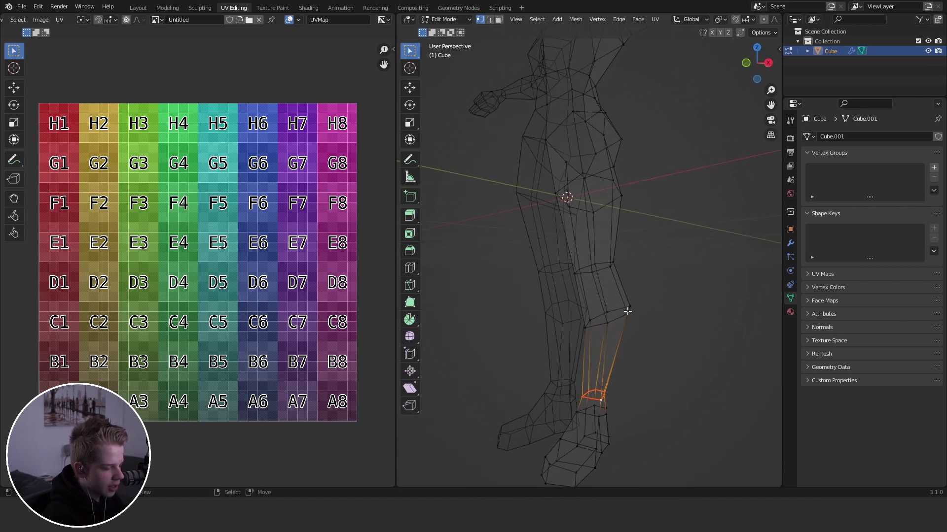
{"action": "key", "text": "a"}
{"action": "key", "text": "u"}
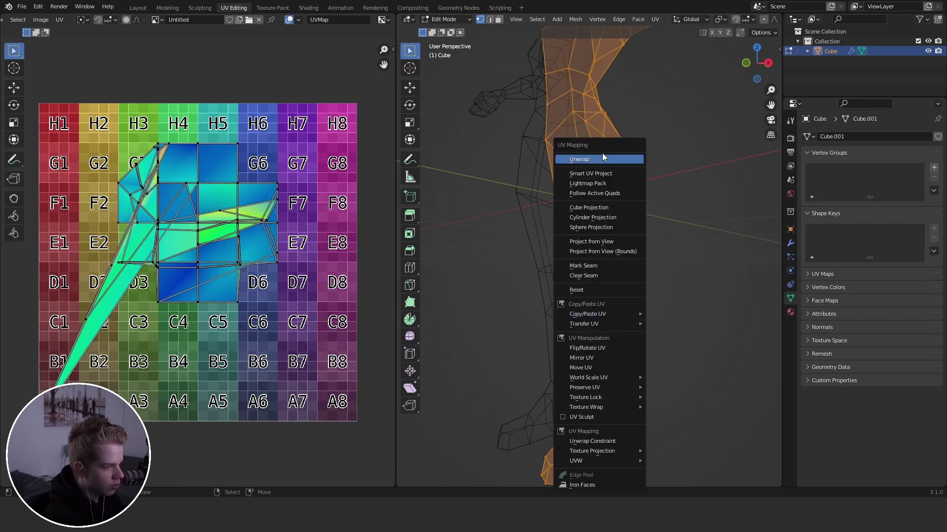
{"action": "left_click", "coordinate": [602, 154]}
Step: Clear the mesh selection, leave Wireframe shading and show the full character from the front
{"action": "key", "text": "alt+a"}
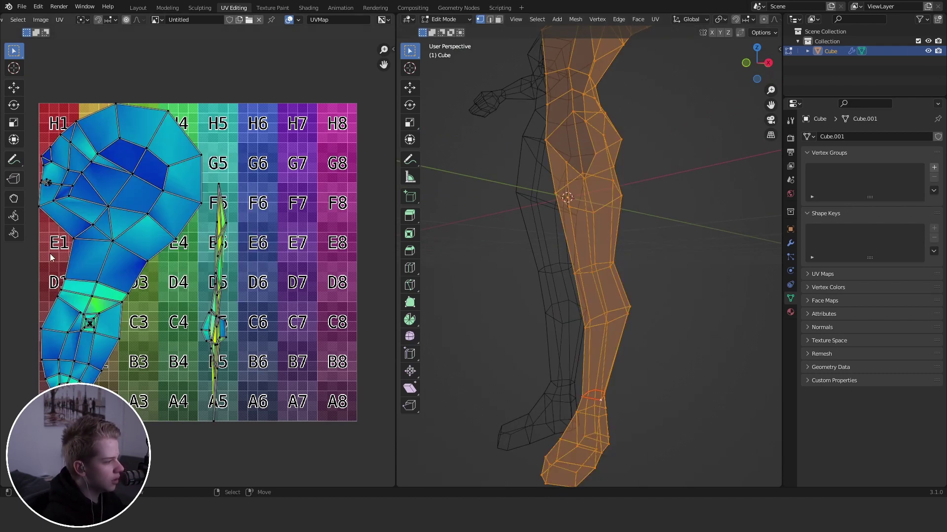
{"action": "scroll", "coordinate": [259, 273], "scroll_direction": "down", "scroll_amount": 1}
{"action": "key", "text": "shift+z"}
{"action": "scroll", "coordinate": [604, 316], "scroll_direction": "down", "scroll_amount": 4}
{"action": "middle_click_drag", "start_coordinate": [602, 318], "coordinate": [621, 320]}
{"action": "key", "text": "alt+a"}
{"action": "key", "text": "grave"}
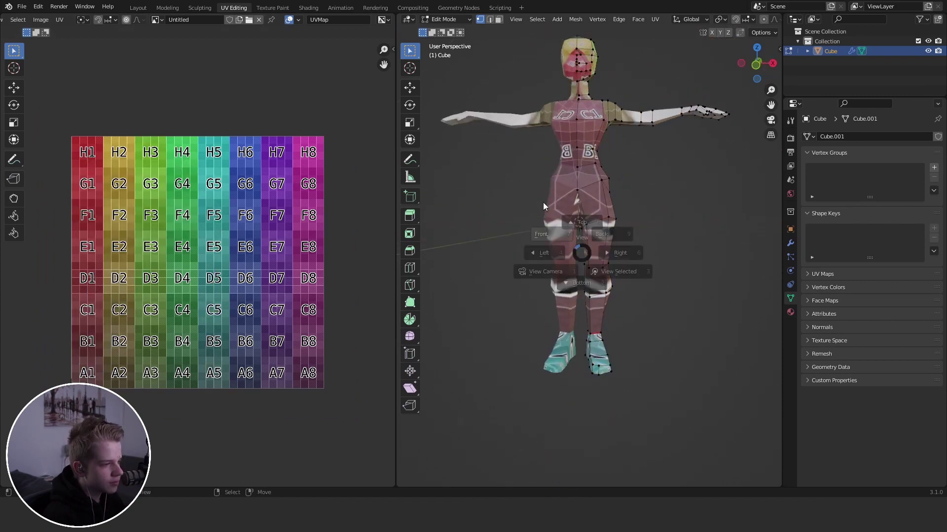
{"action": "left_click", "coordinate": [543, 202]}
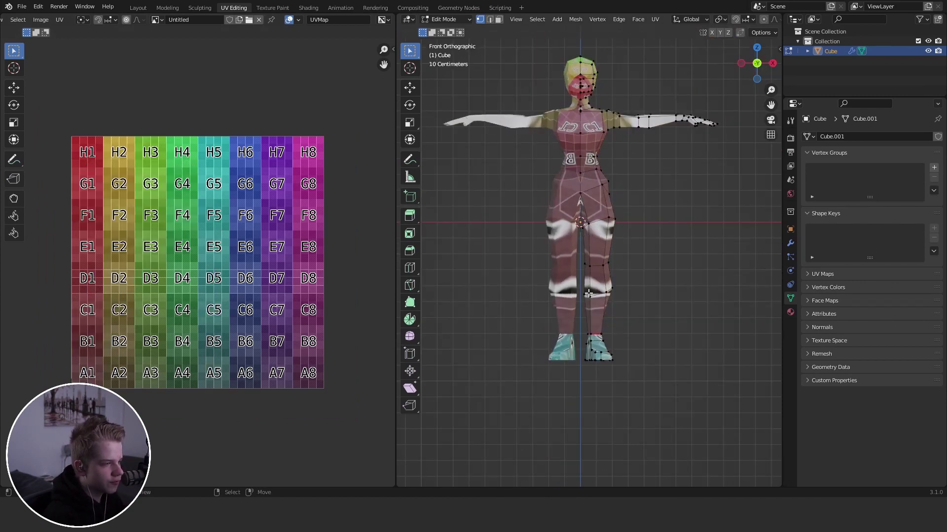
Step: Check the texture on the legs and feet, and enable UV sync selection so the full UV layout displays
{"action": "middle_click_drag", "start_coordinate": [618, 298], "coordinate": [530, 316]}
{"action": "scroll", "coordinate": [592, 345], "scroll_direction": "up", "scroll_amount": 3}
{"action": "middle_click_drag", "start_coordinate": [610, 361], "coordinate": [630, 355]}
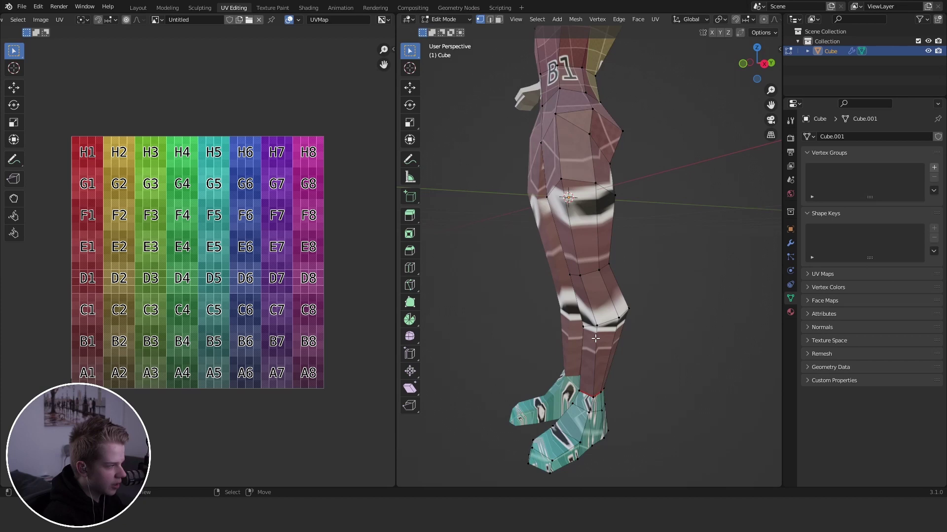
{"action": "scroll", "coordinate": [154, 20], "scroll_direction": "up", "scroll_amount": 3}
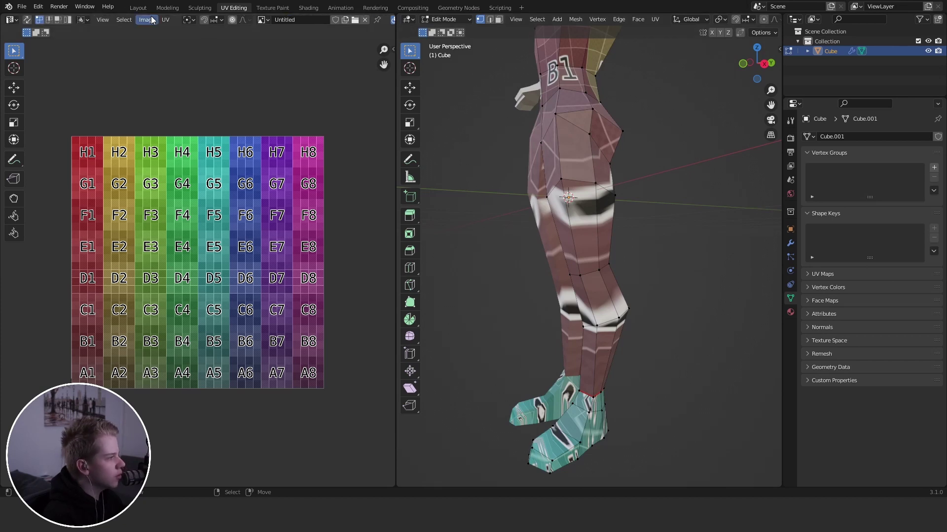
{"action": "left_click", "coordinate": [27, 20]}
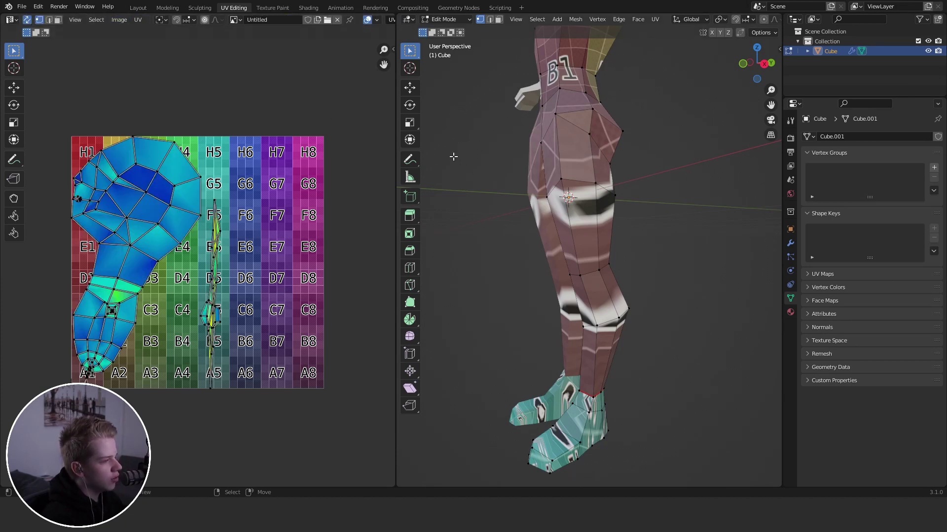
Step: Select the edge loop on the leg above the knee and examine where it lies in the UV layout
{"action": "key", "text": "KP_1"}
{"action": "scroll", "coordinate": [589, 257], "scroll_direction": "up", "scroll_amount": 3}
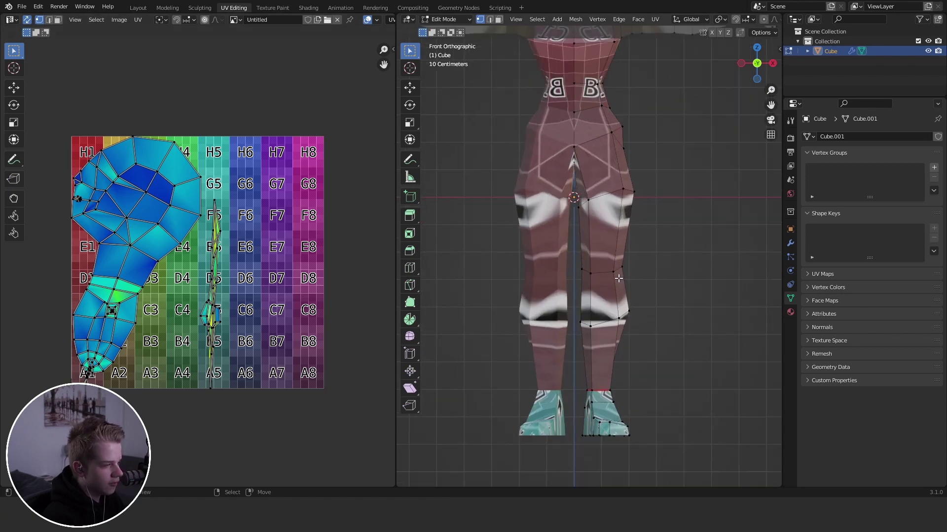
{"action": "left_click", "coordinate": [600, 270], "text": "alt"}
{"action": "scroll", "coordinate": [157, 253], "scroll_direction": "up", "scroll_amount": 1}
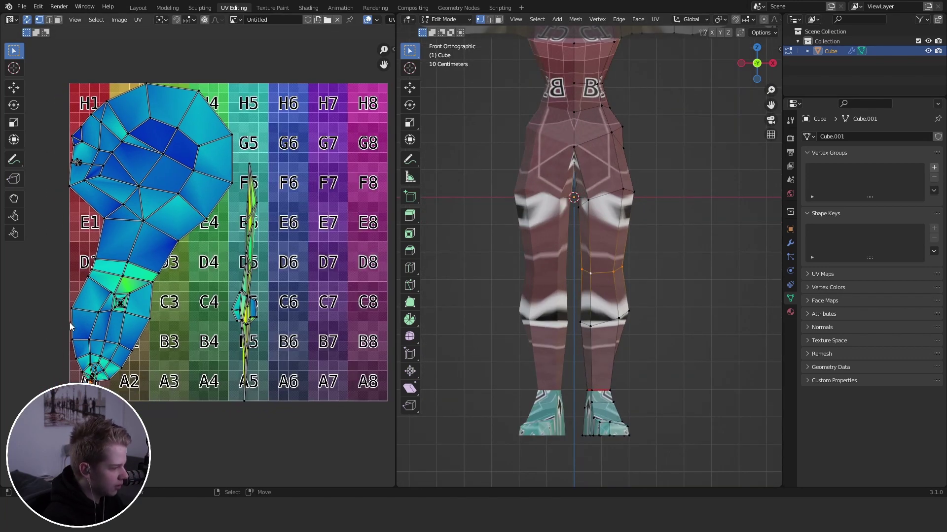
{"action": "scroll", "coordinate": [273, 294], "scroll_direction": "up", "scroll_amount": 8}
{"action": "middle_click_drag", "start_coordinate": [212, 317], "coordinate": [188, 264]}
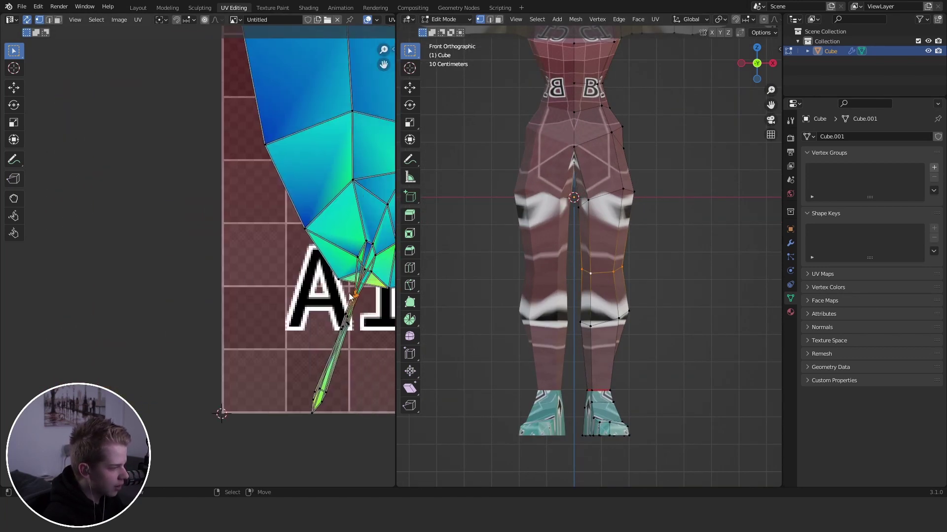
{"action": "scroll", "coordinate": [349, 297], "scroll_direction": "down", "scroll_amount": 5}
{"action": "middle_click_drag", "start_coordinate": [308, 234], "coordinate": [297, 249]}
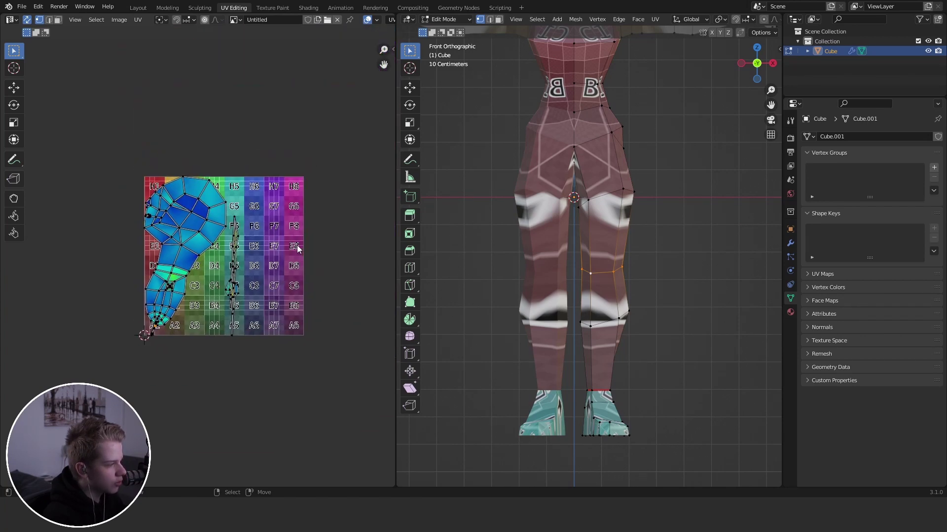
Step: Clear the selection, select the edge loop around the base of the neck and mark it as a seam
{"action": "key", "text": "alt+a"}
{"action": "scroll", "coordinate": [591, 182], "scroll_direction": "down", "scroll_amount": 3}
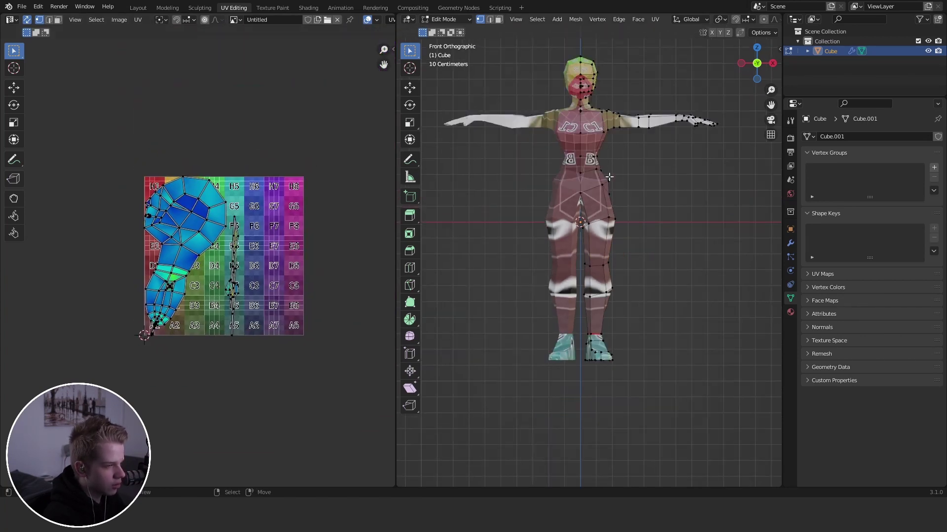
{"action": "middle_click_drag", "start_coordinate": [590, 182], "coordinate": [587, 315], "text": "shift"}
{"action": "middle_click_drag", "start_coordinate": [587, 316], "coordinate": [473, 330]}
{"action": "scroll", "coordinate": [592, 301], "scroll_direction": "up", "scroll_amount": 3}
{"action": "middle_click_drag", "start_coordinate": [676, 262], "coordinate": [651, 270]}
{"action": "scroll", "coordinate": [650, 269], "scroll_direction": "up", "scroll_amount": 2}
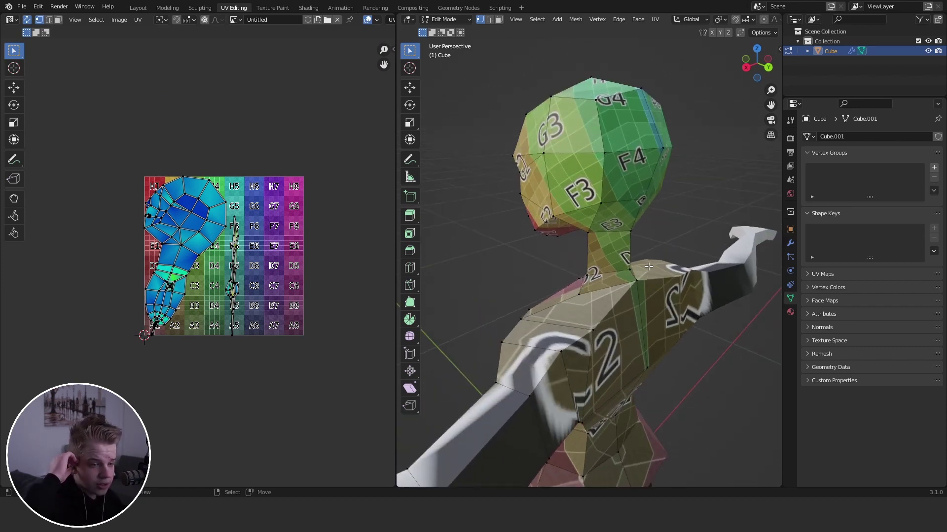
{"action": "middle_click_drag", "start_coordinate": [649, 266], "coordinate": [724, 254]}
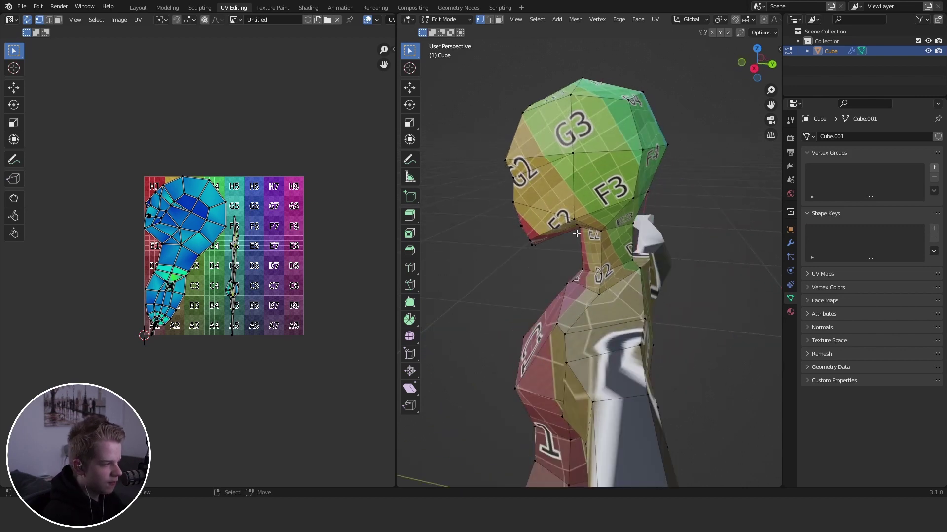
{"action": "middle_click_drag", "start_coordinate": [577, 234], "coordinate": [626, 306]}
{"action": "scroll", "coordinate": [655, 267], "scroll_direction": "up", "scroll_amount": 5}
{"action": "right_click", "coordinate": [637, 284]}
{"action": "left_click", "coordinate": [637, 284]}
Step: Mark the edge loop around the shoulder, where the arm meets the torso, as a seam and unwrap the entire mesh
{"action": "key", "text": "alt+a"}
{"action": "scroll", "coordinate": [613, 320], "scroll_direction": "up", "scroll_amount": 2}
{"action": "left_click", "coordinate": [610, 318], "text": "alt"}
{"action": "right_click", "coordinate": [666, 262]}
{"action": "left_click", "coordinate": [666, 261]}
{"action": "key", "text": "u"}
{"action": "left_click", "coordinate": [602, 158]}
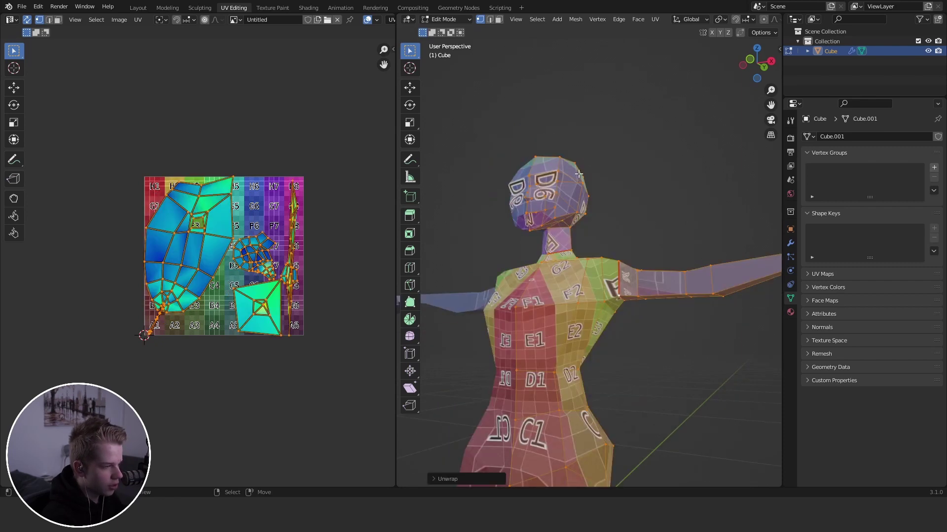
Step: Clear the selection and show the character's hips from the front in solid shading
{"action": "scroll", "coordinate": [518, 227], "scroll_direction": "down", "scroll_amount": 4}
{"action": "middle_click_drag", "start_coordinate": [508, 231], "coordinate": [559, 235]}
{"action": "key", "text": "alt+a"}
{"action": "key", "text": "KP_7"}
{"action": "scroll", "coordinate": [574, 247], "scroll_direction": "up", "scroll_amount": 1}
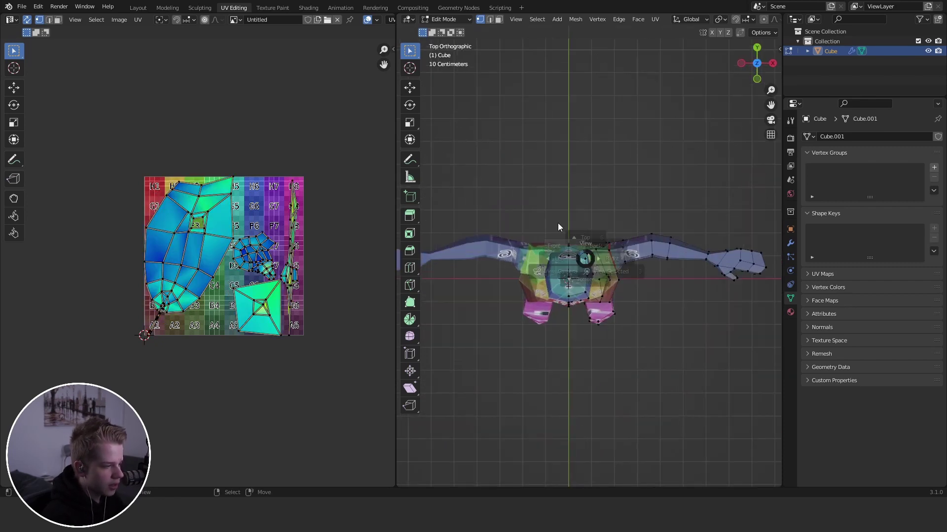
{"action": "key", "text": "KP_1"}
{"action": "middle_click_drag", "start_coordinate": [640, 313], "coordinate": [651, 224], "text": "shift"}
{"action": "scroll", "coordinate": [620, 275], "scroll_direction": "up", "scroll_amount": 4}
{"action": "key", "text": "z"}
{"action": "key", "text": "z"}
Step: Select the edges around the top of the leg at the hip, front and back, and mark them as a seam
{"action": "left_click", "coordinate": [603, 283]}
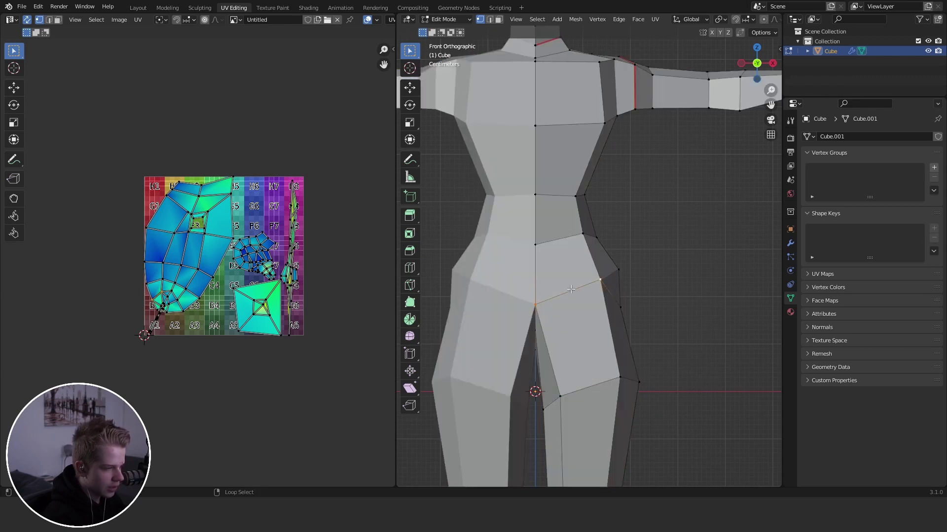
{"action": "middle_click_drag", "start_coordinate": [605, 284], "coordinate": [511, 292]}
{"action": "left_click", "coordinate": [553, 306], "text": "shift"}
{"action": "left_click", "coordinate": [587, 330], "text": "shift"}
{"action": "middle_click_drag", "start_coordinate": [604, 321], "coordinate": [534, 321]}
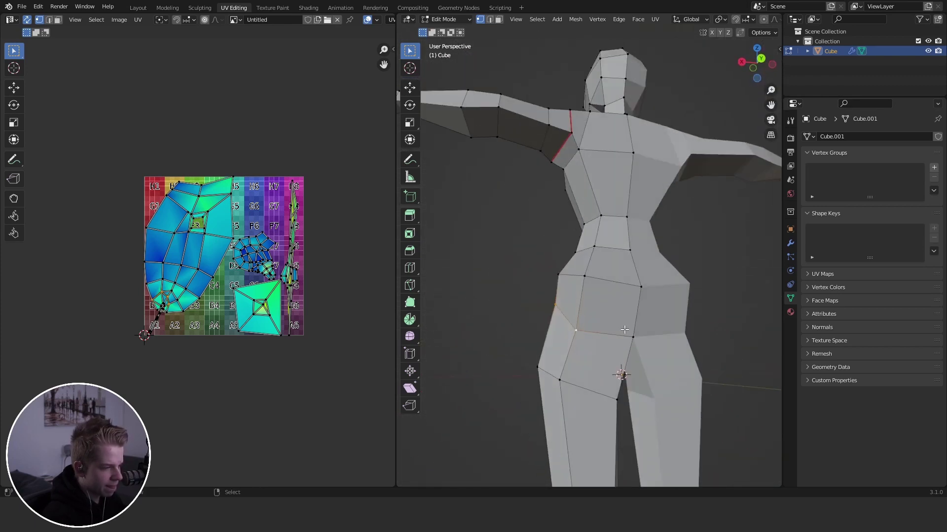
{"action": "left_click", "coordinate": [632, 333], "text": "shift"}
{"action": "mouse_move", "coordinate": [631, 333]}
{"action": "middle_mouse_down"}
{"action": "mouse_move", "coordinate": [633, 346]}
{"action": "mouse_move", "coordinate": [654, 322]}
{"action": "middle_mouse_up"}
{"action": "key", "text": "z"}
{"action": "left_click", "coordinate": [615, 311], "text": "shift"}
{"action": "key", "text": "ctrl+e"}
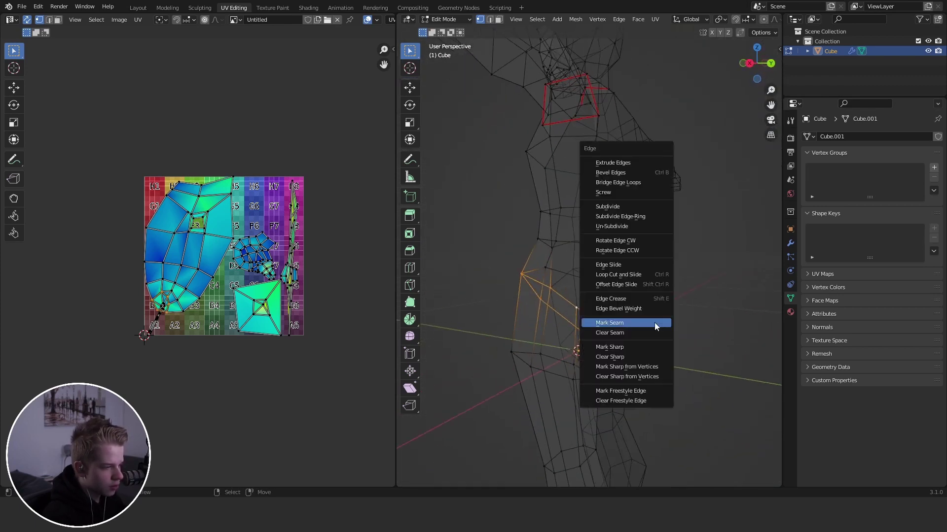
{"action": "left_click", "coordinate": [653, 322]}
Step: Return to solid shading, select the entire mesh and unwrap it with the new hip seam
{"action": "key", "text": "z"}
{"action": "key", "text": "a"}
{"action": "scroll", "coordinate": [583, 318], "scroll_direction": "down", "scroll_amount": 4}
{"action": "middle_click_drag", "start_coordinate": [584, 318], "coordinate": [590, 291]}
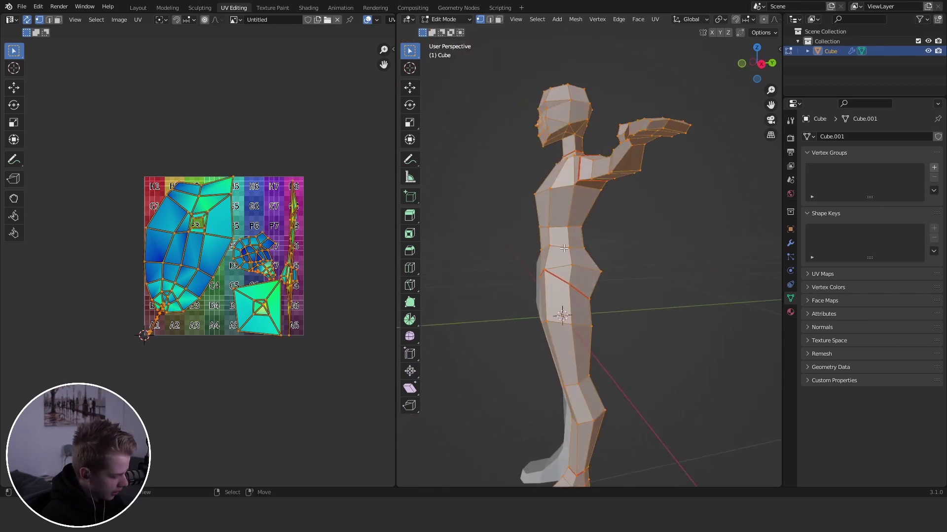
{"action": "key", "text": "u"}
{"action": "left_click", "coordinate": [527, 159]}
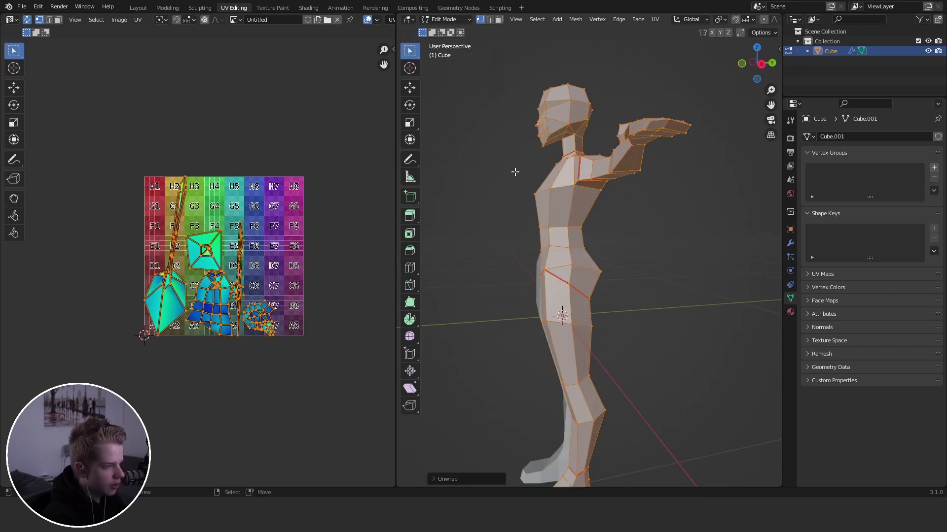
Step: Clear the selection and pick out the torso and head as linked faces to examine how the seams divide them
{"action": "key", "text": "alt+a"}
{"action": "scroll", "coordinate": [197, 262], "scroll_direction": "up", "scroll_amount": 3}
{"action": "key", "text": "KP_1"}
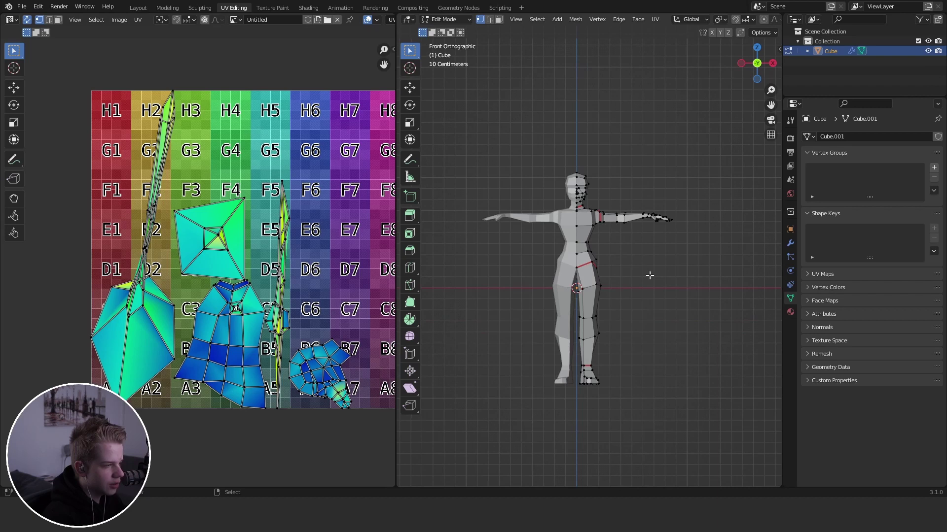
{"action": "scroll", "coordinate": [649, 275], "scroll_direction": "up", "scroll_amount": 4}
{"action": "key", "text": "3"}
{"action": "key", "text": "l"}
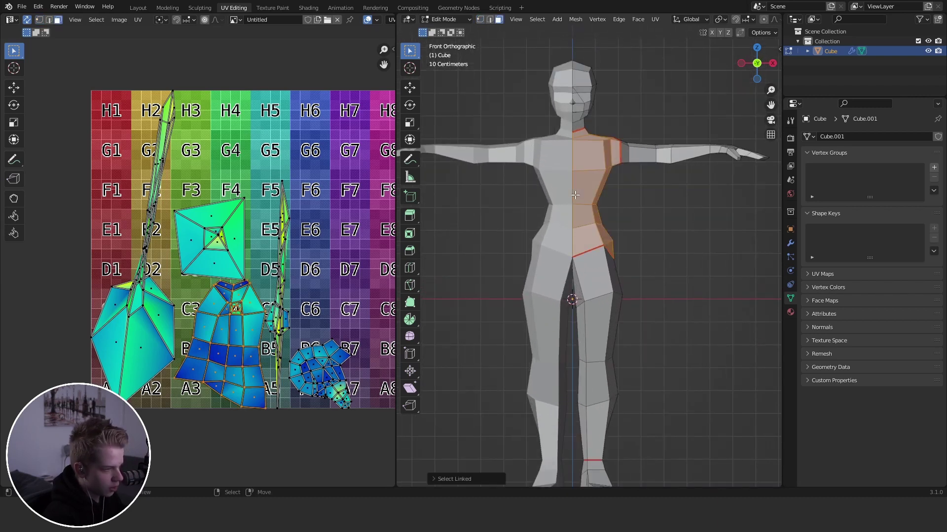
{"action": "key", "text": "ctrl+z"}
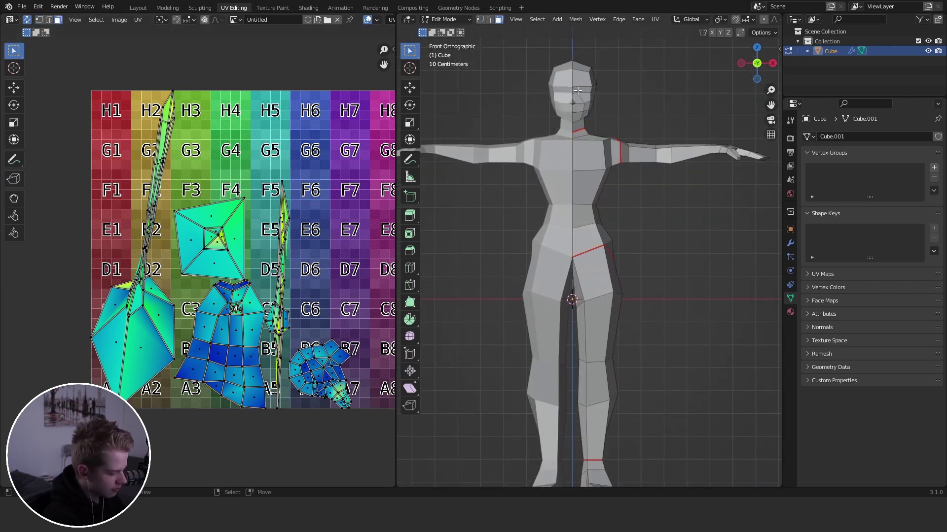
{"action": "key", "text": "l"}
{"action": "key", "text": "ctrl+z"}
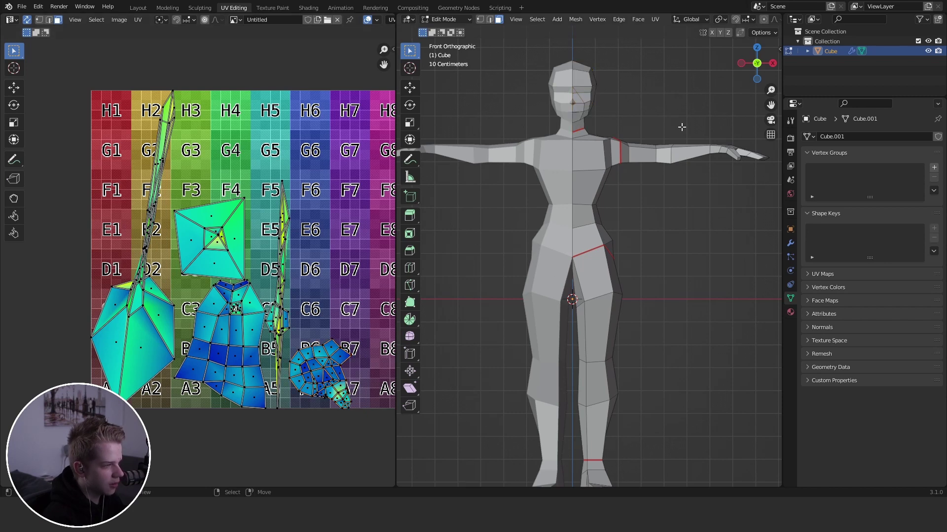
Step: Pick out the arm and leg as linked faces to examine the regions bounded by their seams
{"action": "key", "text": "l"}
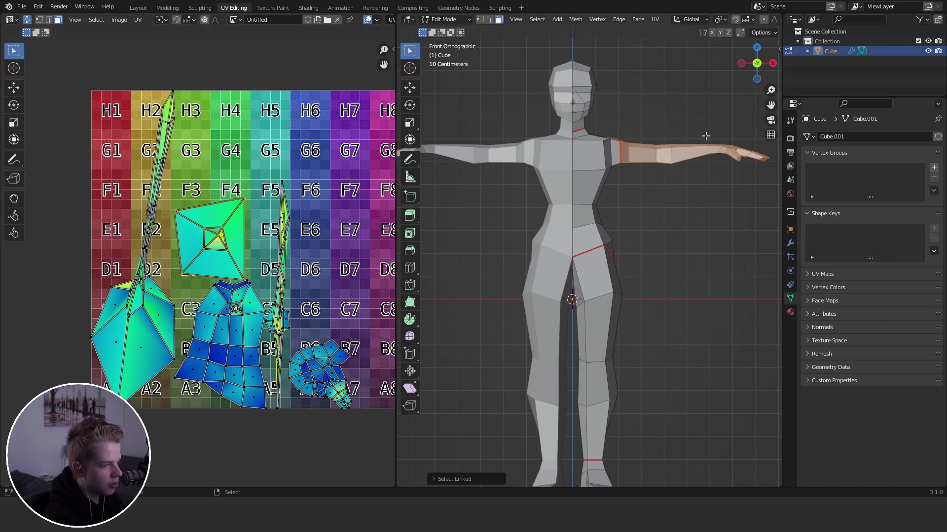
{"action": "middle_click_drag", "start_coordinate": [706, 136], "coordinate": [674, 136]}
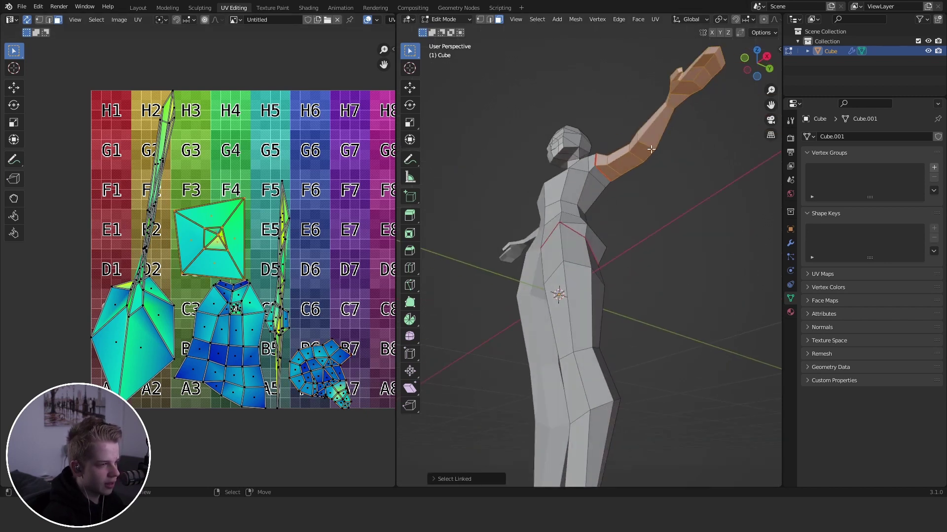
{"action": "scroll", "coordinate": [567, 296], "scroll_direction": "down", "scroll_amount": 3}
{"action": "key", "text": "ctrl+z"}
{"action": "middle_click_drag", "start_coordinate": [567, 296], "coordinate": [574, 318]}
{"action": "scroll", "coordinate": [577, 325], "scroll_direction": "up", "scroll_amount": 1}
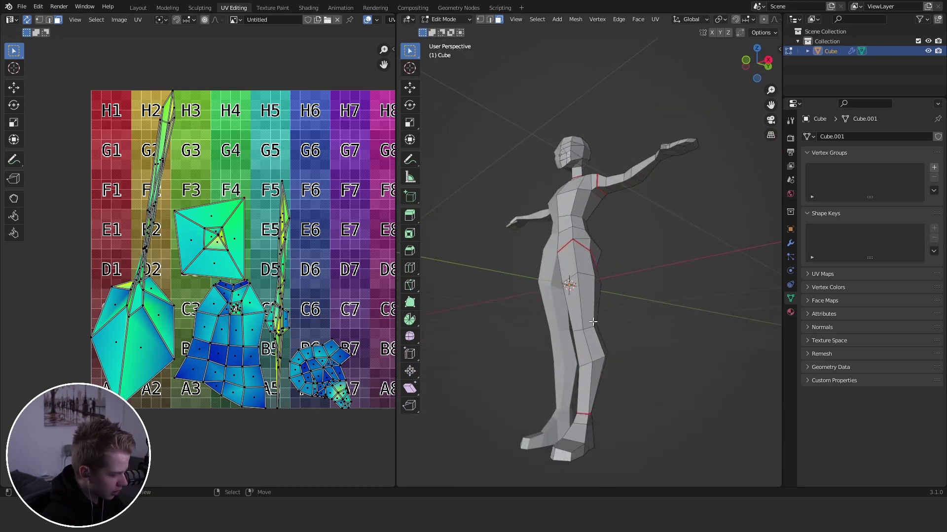
{"action": "key", "text": "l"}
{"action": "key", "text": "l"}
{"action": "right_click", "coordinate": [636, 271]}
Step: Select the edge loop around the wrist in vertex select mode and mark it as a seam
{"action": "middle_click_drag", "start_coordinate": [636, 271], "coordinate": [525, 284]}
{"action": "scroll", "coordinate": [607, 259], "scroll_direction": "up", "scroll_amount": 3}
{"action": "middle_click_drag", "start_coordinate": [522, 146], "coordinate": [554, 274], "text": "shift"}
{"action": "key", "text": "1"}
{"action": "right_click", "coordinate": [521, 292], "text": "alt"}
{"action": "key", "text": "z"}
{"action": "key", "text": "z"}
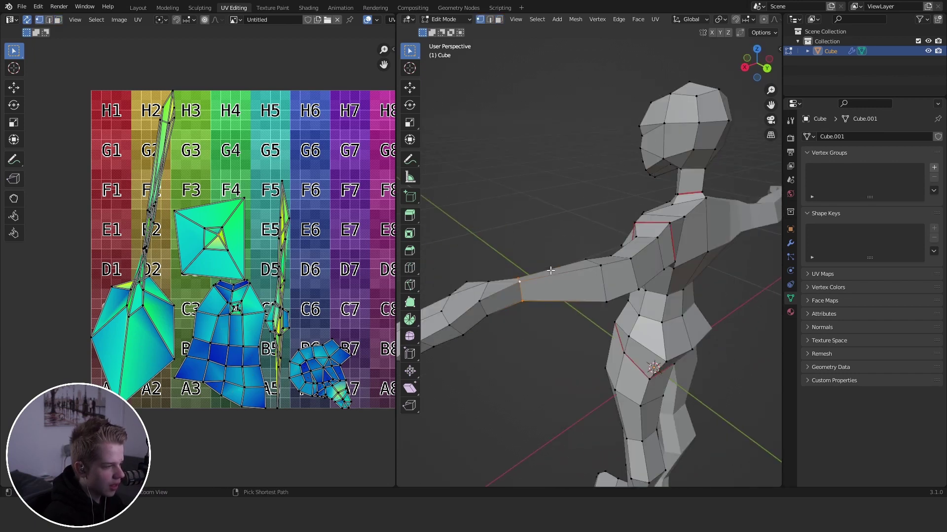
{"action": "key", "text": "ctrl+e"}
{"action": "middle_click_drag", "start_coordinate": [532, 366], "coordinate": [515, 367]}
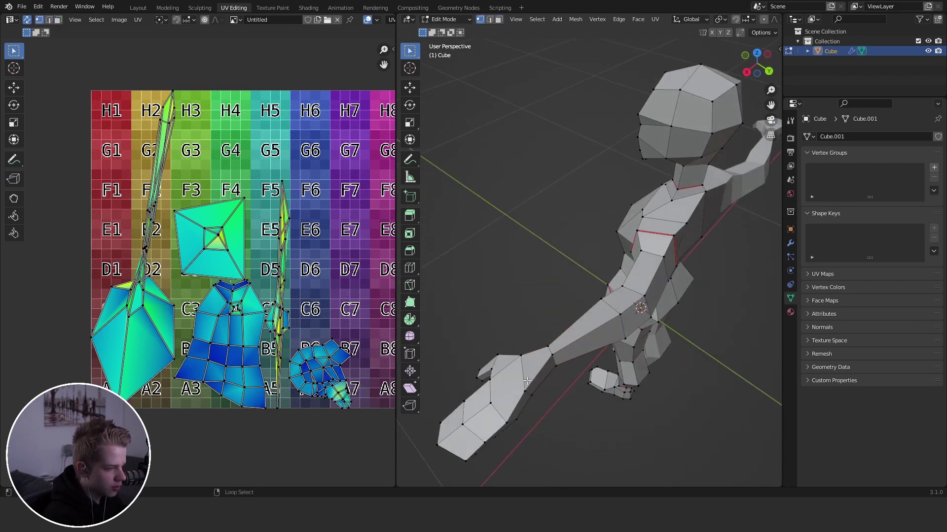
{"action": "key", "text": "alt+z"}
{"action": "key", "text": "alt+z"}
{"action": "key", "text": "ctrl+e"}
{"action": "left_click", "coordinate": [589, 361]}
Step: Select the edges along the back underside of the arm from shoulder to wrist and mark them as a seam
{"action": "middle_click_drag", "start_coordinate": [590, 361], "coordinate": [627, 224]}
{"action": "key", "text": "2"}
{"action": "key", "text": "ctrl+z"}
{"action": "right_click", "coordinate": [572, 218], "text": "shift"}
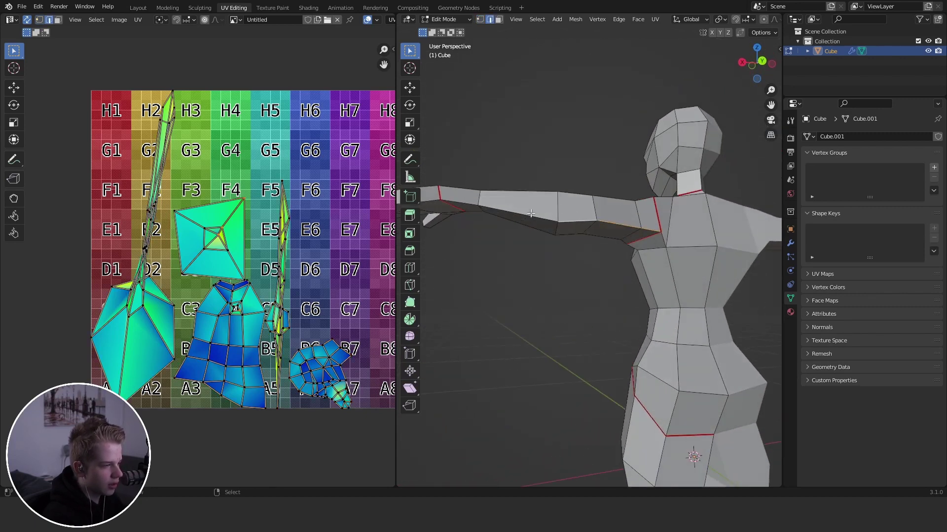
{"action": "key", "text": "ctrl+e"}
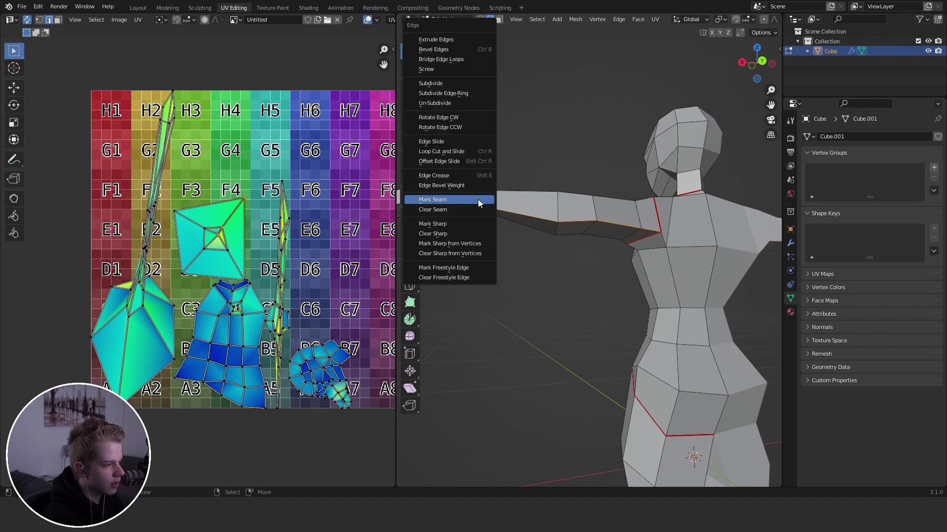
{"action": "left_click", "coordinate": [478, 199]}
Step: Unwrap the entire mesh with the new arm seams, clear the selection and inspect the arm's UV island
{"action": "key", "text": "a"}
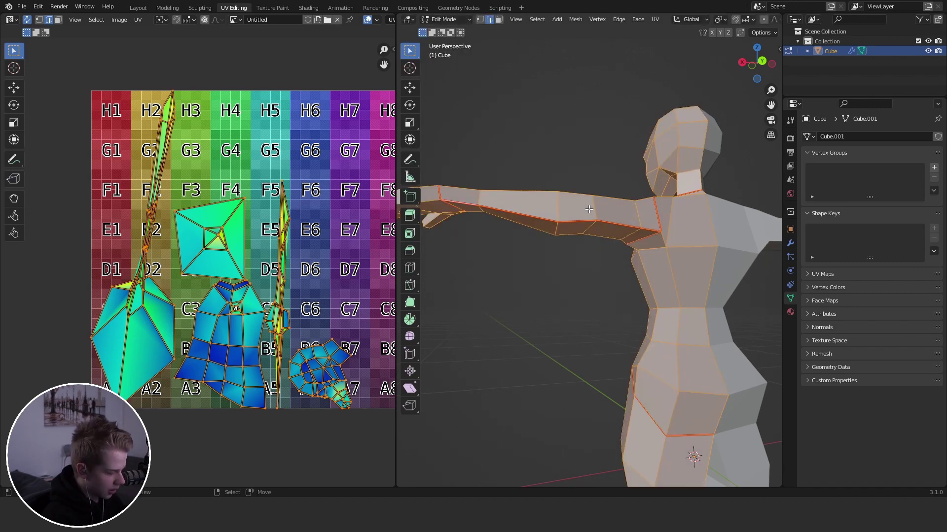
{"action": "key", "text": "u"}
{"action": "left_click", "coordinate": [561, 159]}
{"action": "key", "text": "alt+a"}
{"action": "scroll", "coordinate": [215, 157], "scroll_direction": "up", "scroll_amount": 5}
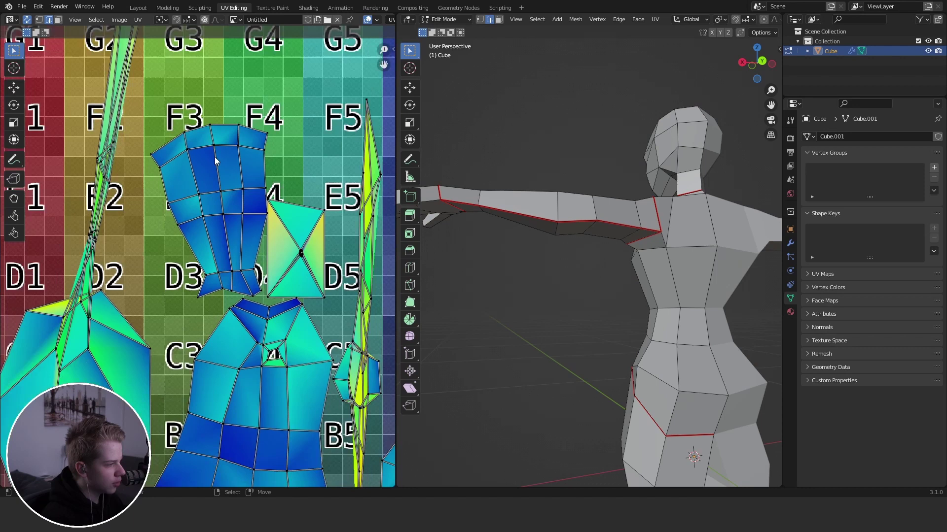
{"action": "left_click", "coordinate": [611, 200]}
Step: Check the color grid texture on the arm, torso and head in Object Mode
{"action": "scroll", "coordinate": [612, 204], "scroll_direction": "down", "scroll_amount": 5}
{"action": "mouse_move", "coordinate": [612, 205]}
{"action": "middle_mouse_down"}
{"action": "mouse_move", "coordinate": [668, 283]}
{"action": "mouse_move", "coordinate": [711, 276]}
{"action": "mouse_move", "coordinate": [690, 246]}
{"action": "middle_mouse_up"}
{"action": "key", "text": "Tab"}
{"action": "scroll", "coordinate": [578, 241], "scroll_direction": "up", "scroll_amount": 4}
{"action": "scroll", "coordinate": [581, 236], "scroll_direction": "down", "scroll_amount": 4}
{"action": "middle_click_drag", "start_coordinate": [582, 235], "coordinate": [571, 219]}
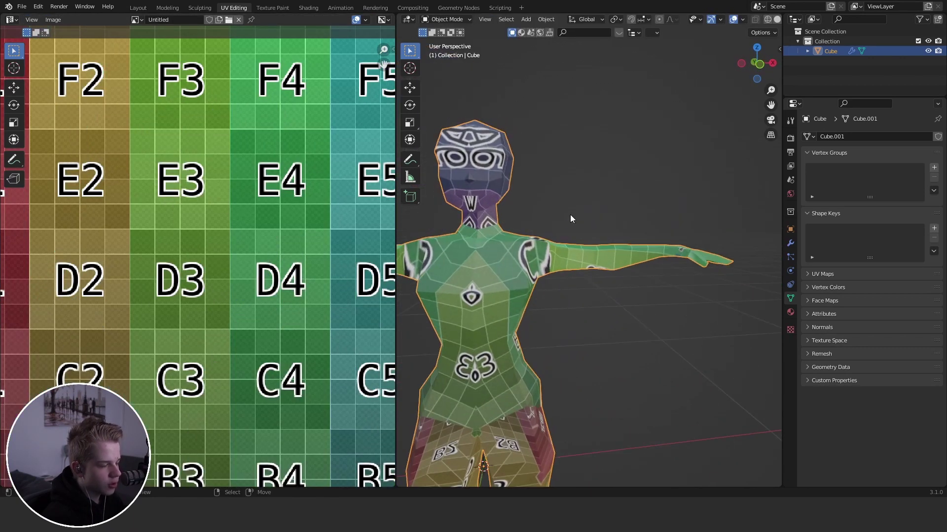
{"action": "middle_click_drag", "start_coordinate": [555, 282], "coordinate": [567, 277]}
Step: Return to Edit Mode, select the edges along the inner leg from crotch to ankle and mark them as a seam
{"action": "key", "text": "Tab"}
{"action": "middle_click_drag", "start_coordinate": [597, 239], "coordinate": [612, 189]}
{"action": "scroll", "coordinate": [580, 242], "scroll_direction": "up", "scroll_amount": 3}
{"action": "left_click", "coordinate": [597, 285], "text": "shift"}
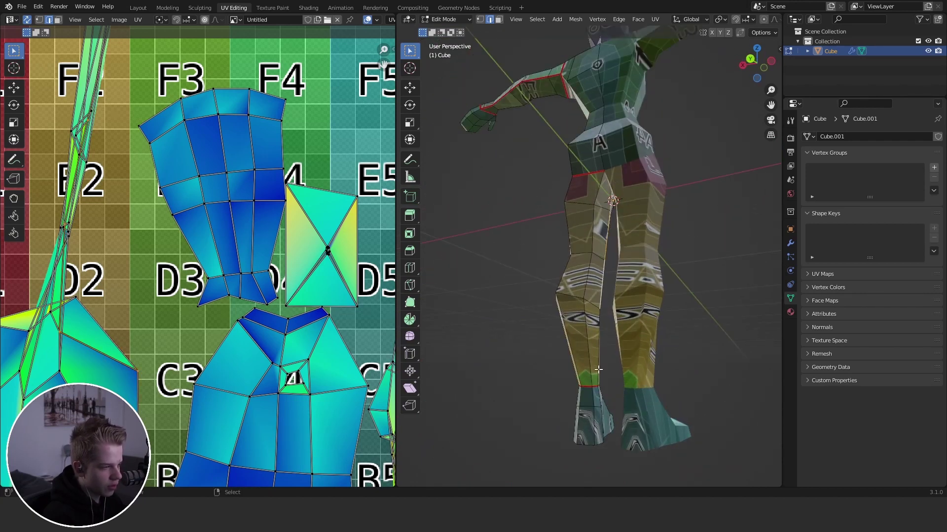
{"action": "left_click", "coordinate": [599, 369], "text": "shift"}
{"action": "middle_click_drag", "start_coordinate": [599, 369], "coordinate": [436, 342]}
{"action": "key", "text": "ctrl+e"}
{"action": "left_click", "coordinate": [611, 306]}
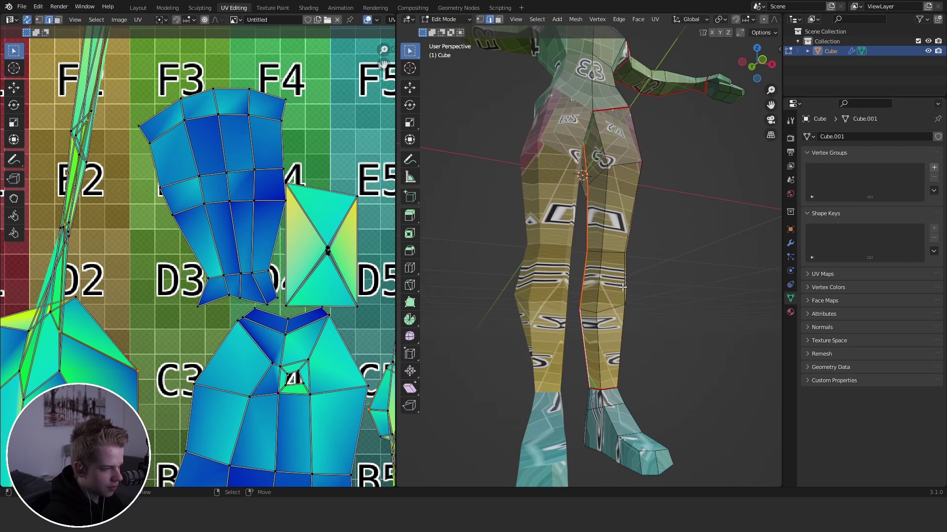
Step: Unwrap the entire mesh with the inner leg seam and fit the whole UV layout in view
{"action": "key", "text": "a"}
{"action": "key", "text": "u"}
{"action": "left_click", "coordinate": [605, 158]}
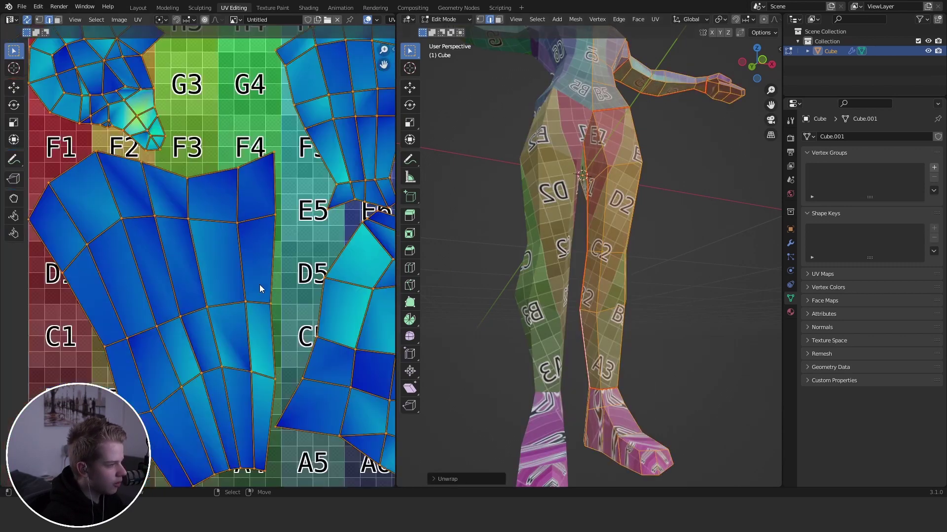
{"action": "key", "text": "Home"}
{"action": "scroll", "coordinate": [178, 246], "scroll_direction": "up", "scroll_amount": 3}
{"action": "key", "text": "KP_1"}
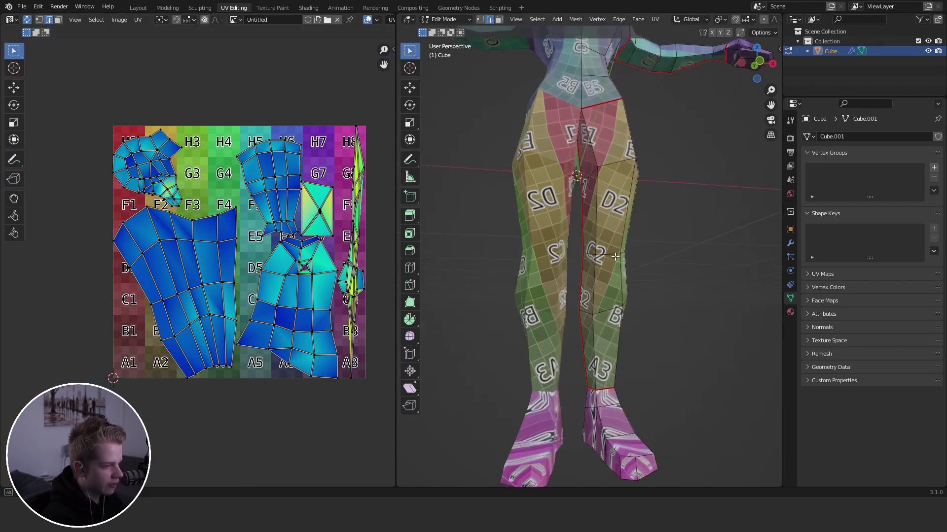
Step: Check the color grid texture on the body and legs in Object Mode, including from the front
{"action": "scroll", "coordinate": [546, 174], "scroll_direction": "down", "scroll_amount": 3}
{"action": "scroll", "coordinate": [603, 247], "scroll_direction": "down", "scroll_amount": 1}
{"action": "key", "text": "Tab"}
{"action": "scroll", "coordinate": [641, 227], "scroll_direction": "up", "scroll_amount": 2}
{"action": "middle_click_drag", "start_coordinate": [636, 236], "coordinate": [505, 153]}
{"action": "key", "text": "KP_1"}
{"action": "middle_click_drag", "start_coordinate": [642, 292], "coordinate": [638, 209], "text": "shift"}
{"action": "scroll", "coordinate": [540, 274], "scroll_direction": "up", "scroll_amount": 3}
Step: Return to Edit Mode, select the edges around the foot's sole and up the heel to the ankle, and mark them as a seam
{"action": "key", "text": "Tab"}
{"action": "middle_click_drag", "start_coordinate": [539, 274], "coordinate": [605, 314]}
{"action": "scroll", "coordinate": [608, 261], "scroll_direction": "up", "scroll_amount": 3}
{"action": "left_click", "coordinate": [604, 313], "text": "alt"}
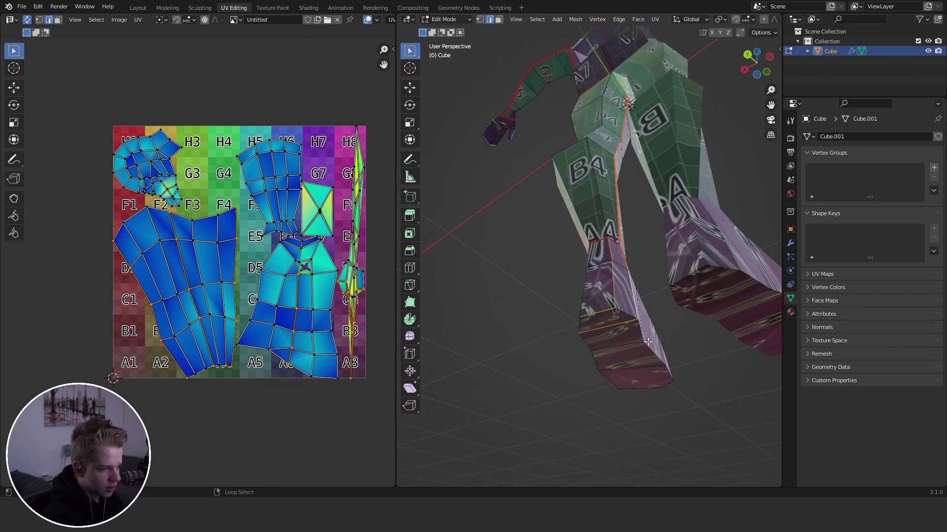
{"action": "left_click", "coordinate": [625, 312], "text": "alt"}
{"action": "left_click", "coordinate": [614, 381], "text": "alt"}
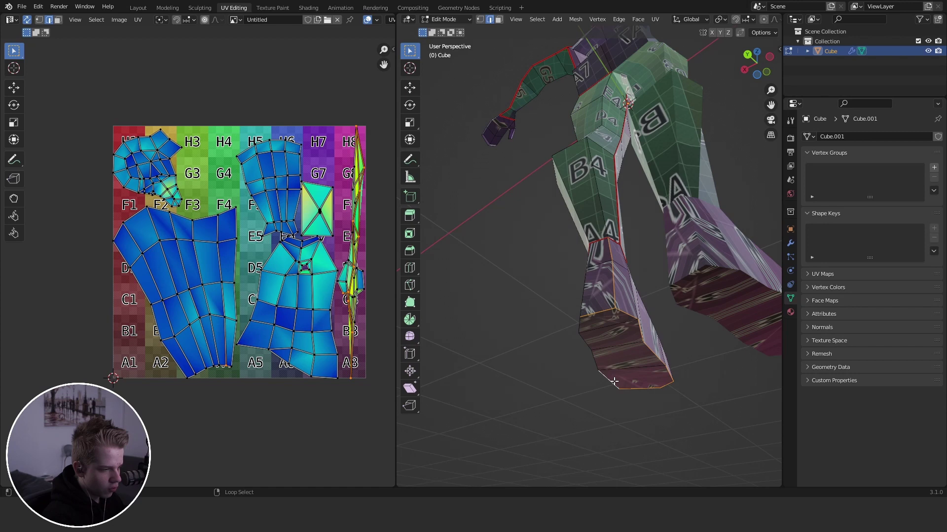
{"action": "key", "text": "ctrl+e"}
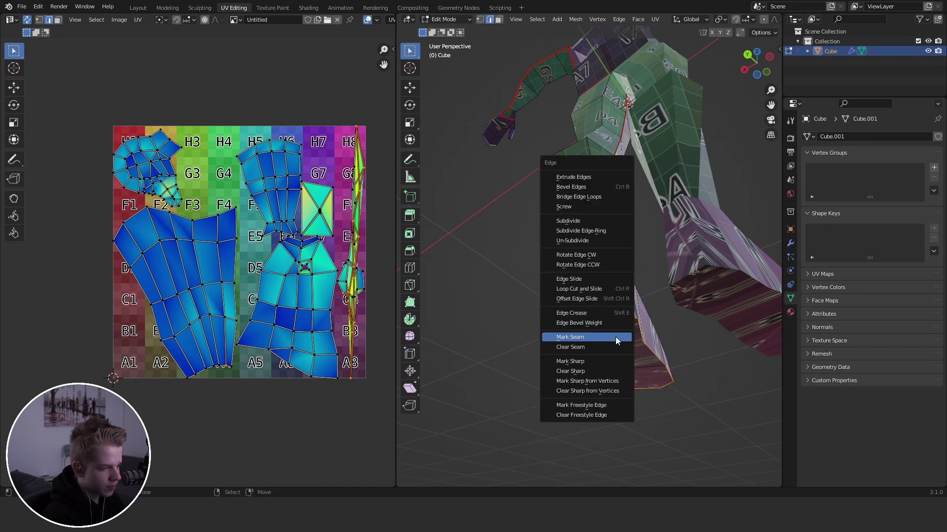
{"action": "left_click", "coordinate": [615, 337]}
Step: Unwrap the entire mesh with the new foot seams and clear the selection
{"action": "middle_click_drag", "start_coordinate": [630, 273], "coordinate": [632, 311]}
{"action": "key", "text": "a"}
{"action": "key", "text": "u"}
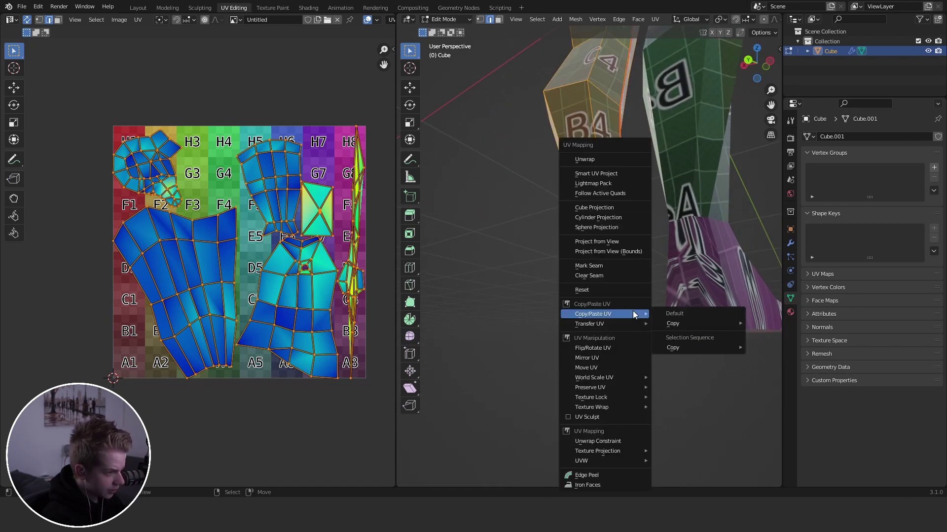
{"action": "left_click", "coordinate": [587, 159]}
{"action": "left_click", "coordinate": [556, 228]}
{"action": "middle_click_drag", "start_coordinate": [306, 187], "coordinate": [283, 258]}
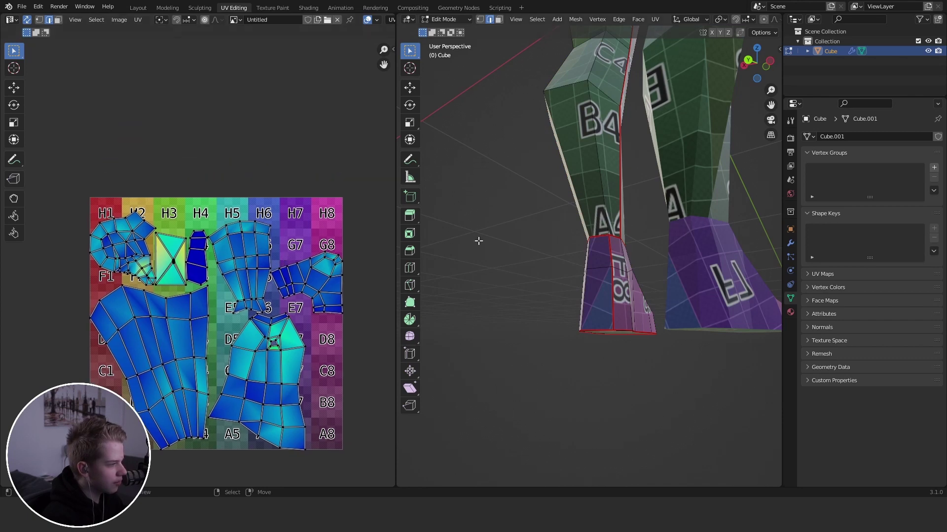
Step: Select the upper foot as linked faces to locate its UV island, clear the selection and examine the island's distortion
{"action": "key", "text": "3"}
{"action": "key", "text": "l"}
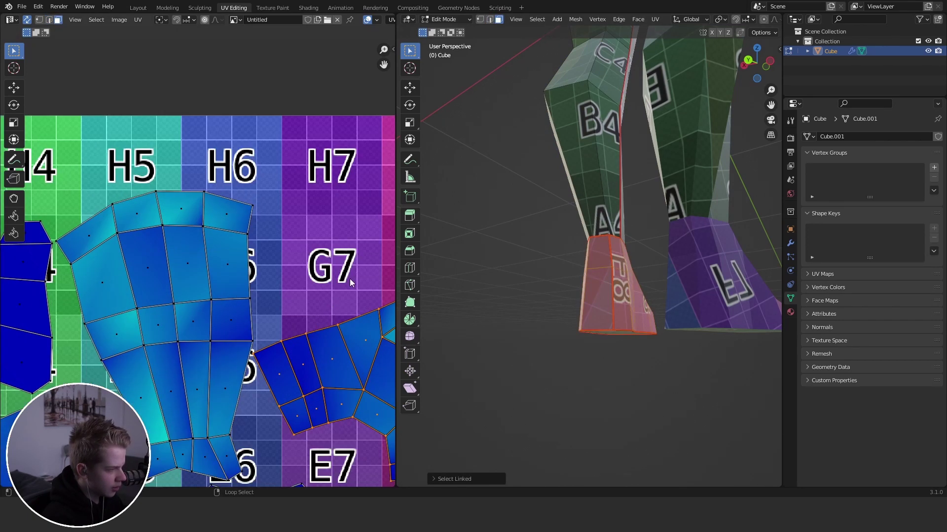
{"action": "key", "text": "alt+a"}
{"action": "middle_click_drag", "start_coordinate": [350, 279], "coordinate": [207, 251]}
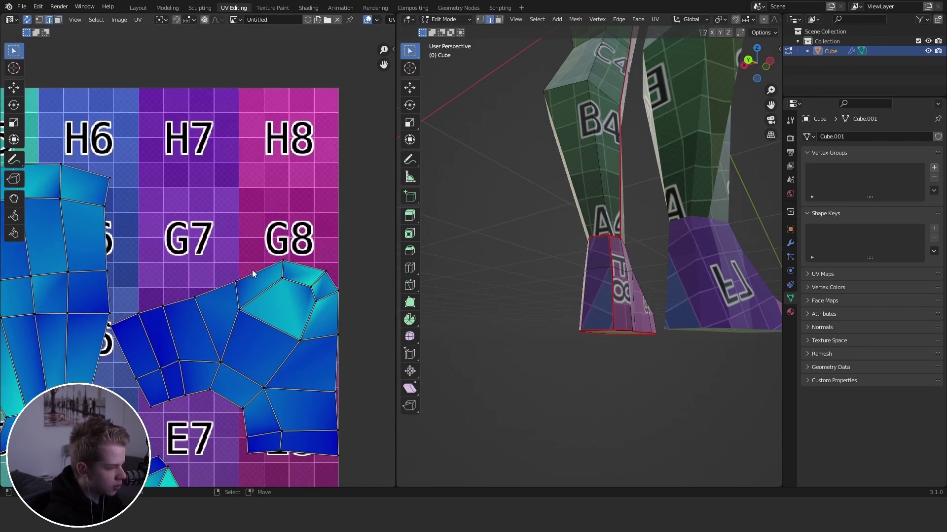
{"action": "scroll", "coordinate": [315, 316], "scroll_direction": "down", "scroll_amount": 3, "text": "shift"}
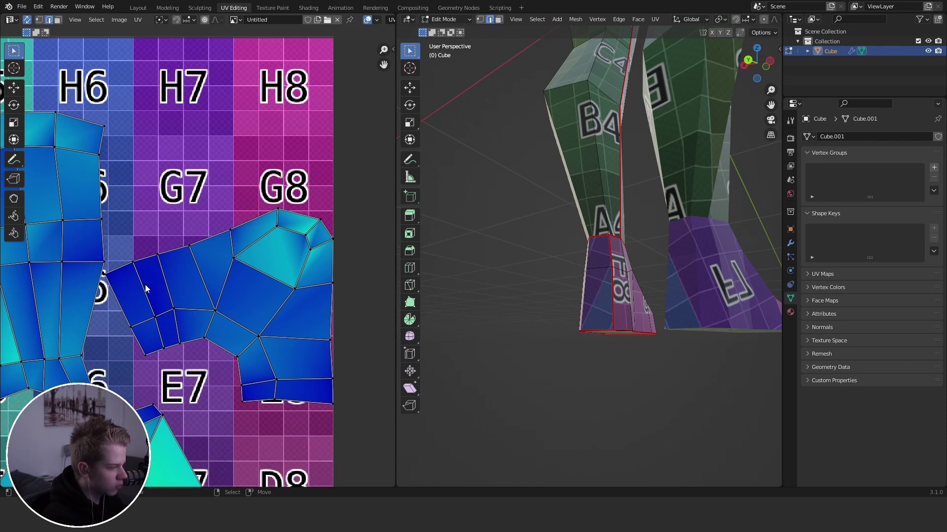
Step: Select the upper edges along the sides of the foot's toe section, including the front corner, and mark them as seams
{"action": "middle_click_drag", "start_coordinate": [737, 226], "coordinate": [611, 272]}
{"action": "scroll", "coordinate": [656, 258], "scroll_direction": "down", "scroll_amount": 6}
{"action": "scroll", "coordinate": [605, 273], "scroll_direction": "up", "scroll_amount": 6}
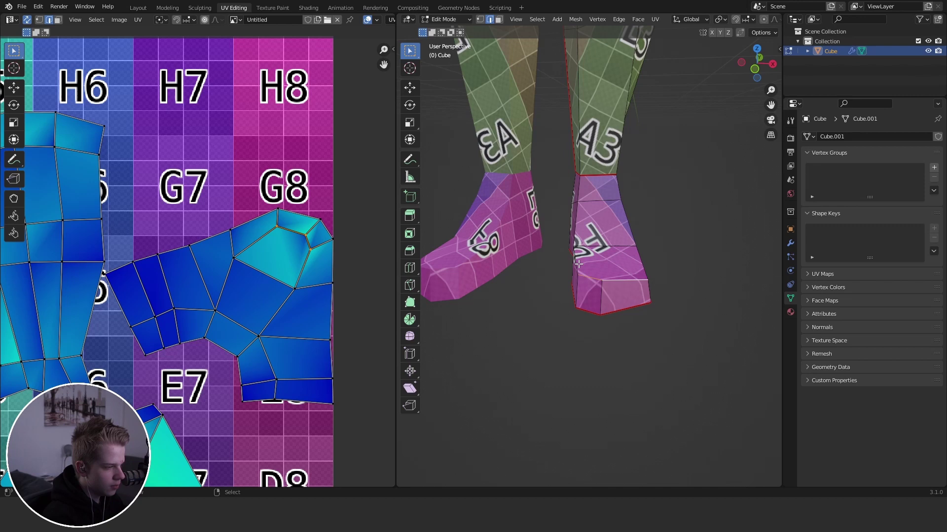
{"action": "middle_click_drag", "start_coordinate": [643, 263], "coordinate": [602, 279]}
{"action": "key", "text": "ctrl+e"}
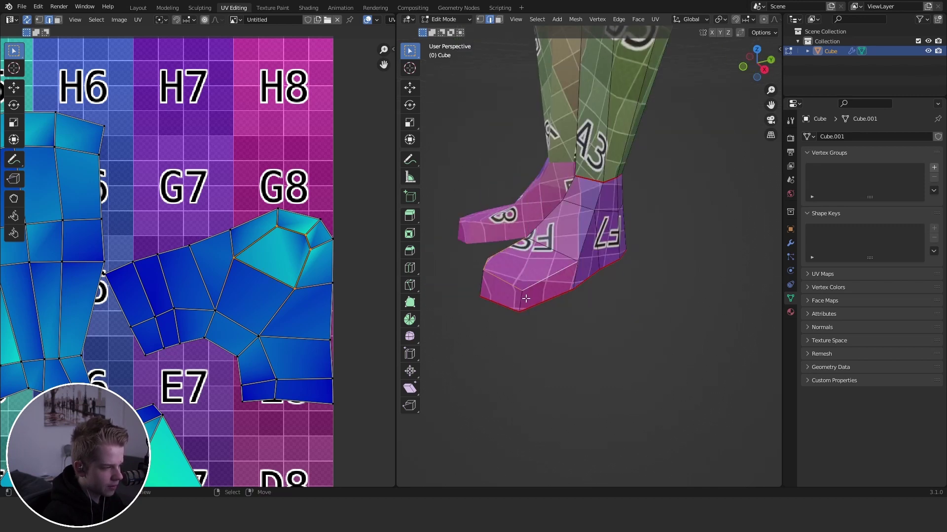
{"action": "right_click", "coordinate": [526, 299]}
{"action": "middle_click_drag", "start_coordinate": [527, 299], "coordinate": [570, 299]}
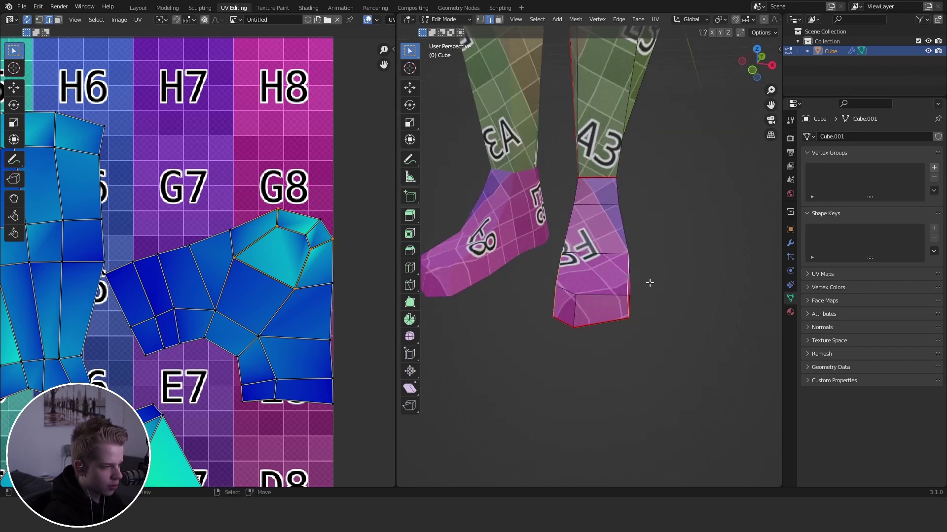
{"action": "middle_click_drag", "start_coordinate": [649, 282], "coordinate": [617, 282]}
{"action": "key", "text": "ctrl+e"}
{"action": "left_click", "coordinate": [618, 282]}
Step: Unwrap the entire mesh with the toe seams, clear the selection and examine the foot's texture and UV island
{"action": "key", "text": "a"}
{"action": "key", "text": "u"}
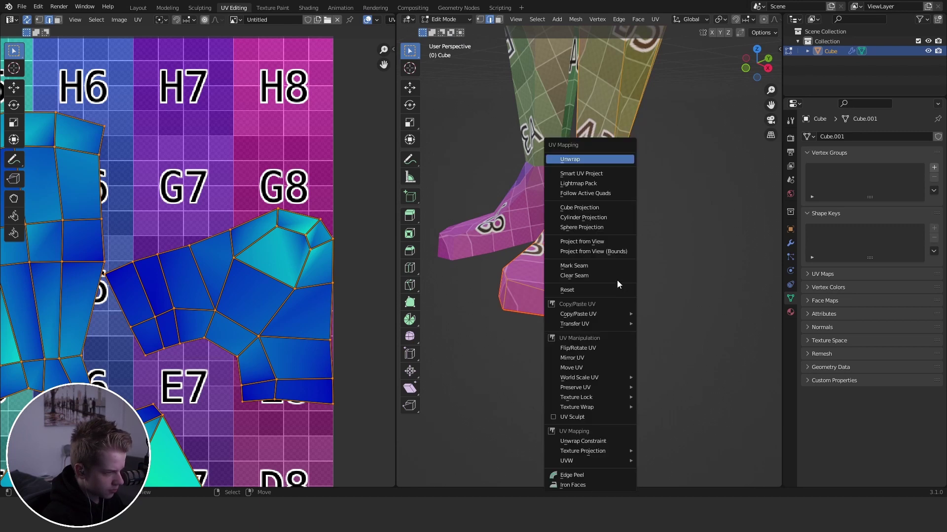
{"action": "left_click", "coordinate": [587, 160]}
{"action": "scroll", "coordinate": [328, 298], "scroll_direction": "down", "scroll_amount": 2}
{"action": "scroll", "coordinate": [326, 301], "scroll_direction": "up", "scroll_amount": 1}
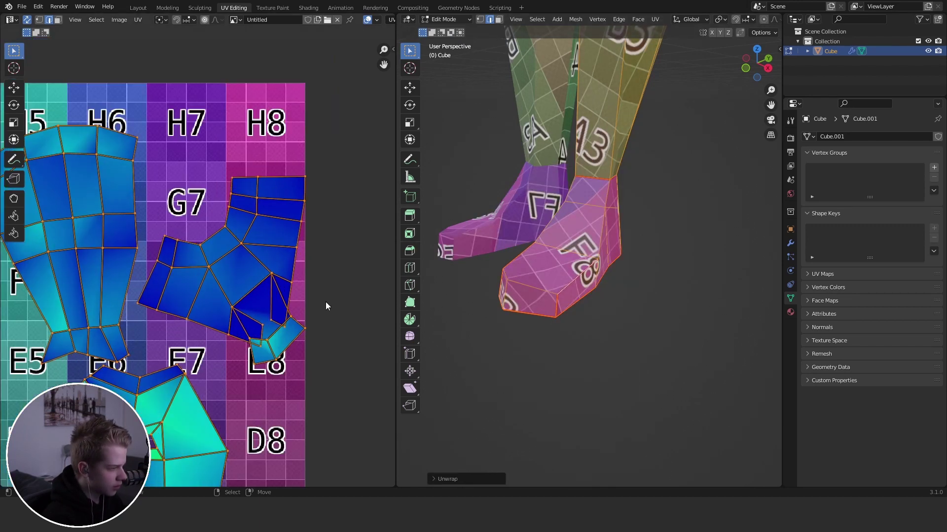
{"action": "key", "text": "alt+a"}
{"action": "scroll", "coordinate": [586, 294], "scroll_direction": "up", "scroll_amount": 3}
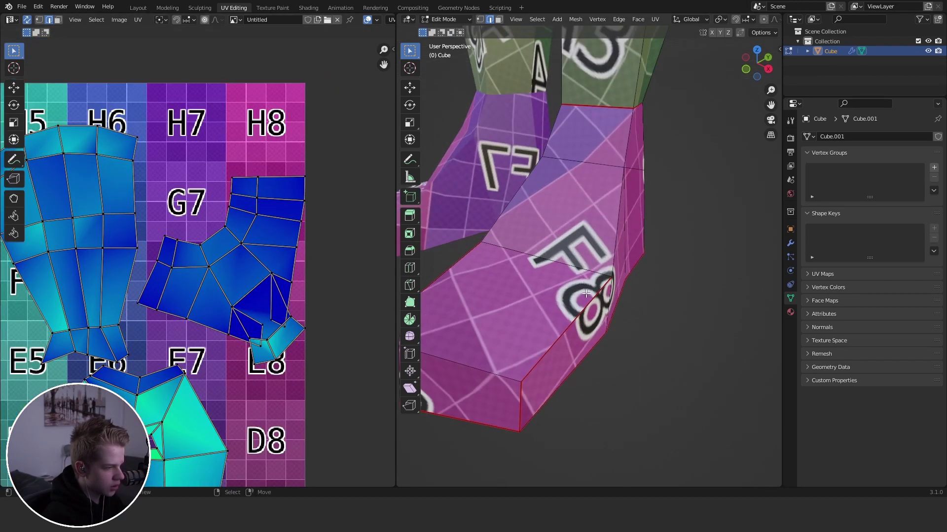
{"action": "scroll", "coordinate": [586, 294], "scroll_direction": "down", "scroll_amount": 4}
{"action": "scroll", "coordinate": [578, 235], "scroll_direction": "up", "scroll_amount": 2}
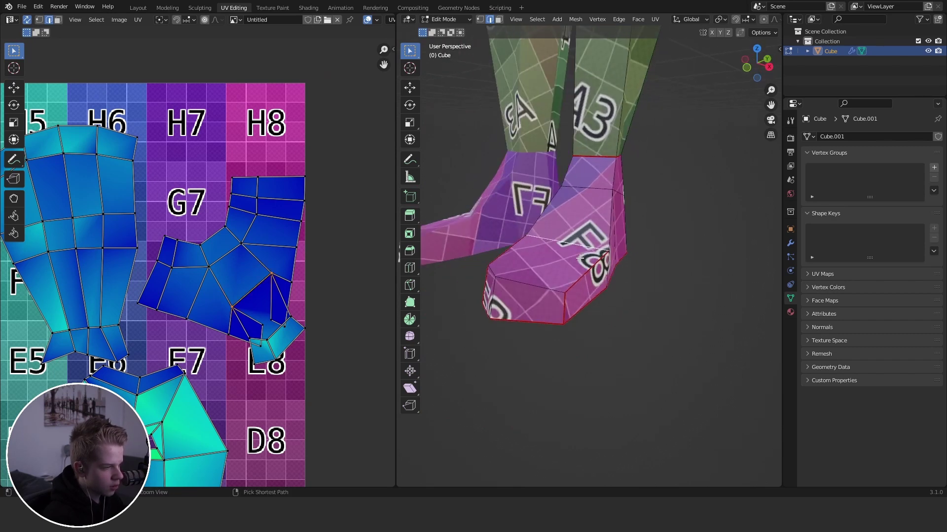
Step: Extend the seam along the outer side of the foot from the toe section up to the ankle
{"action": "middle_click_drag", "start_coordinate": [580, 258], "coordinate": [549, 267]}
{"action": "right_click", "coordinate": [587, 215]}
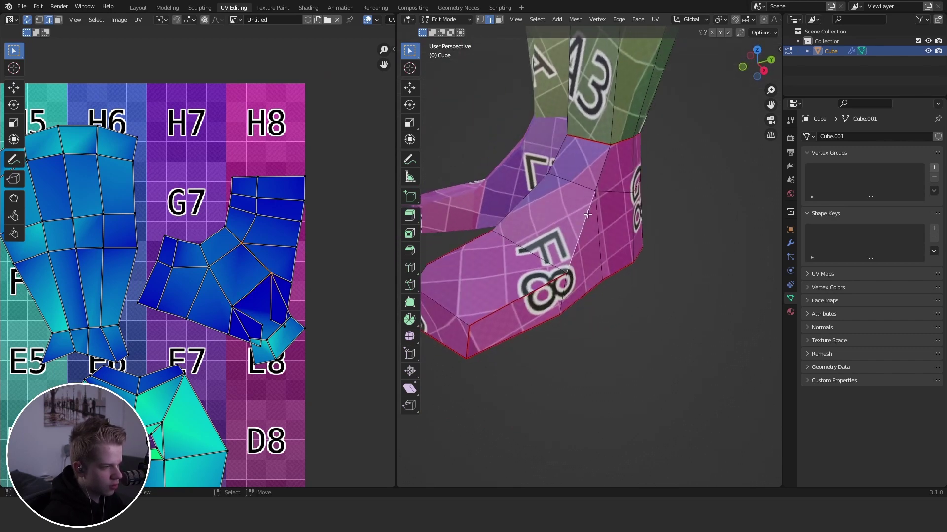
{"action": "key", "text": "ctrl+e"}
{"action": "left_click", "coordinate": [546, 211]}
Step: Unwrap the entire mesh with the extended foot seam, clear the selection and check the separated foot islands
{"action": "key", "text": "a"}
{"action": "key", "text": "u"}
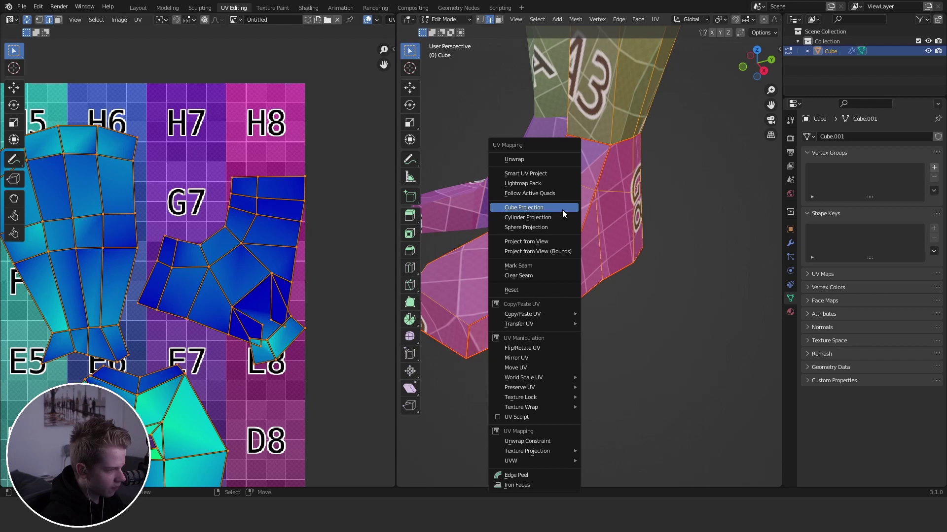
{"action": "left_click", "coordinate": [543, 159]}
{"action": "key", "text": "alt+a"}
{"action": "scroll", "coordinate": [249, 291], "scroll_direction": "down", "scroll_amount": 4}
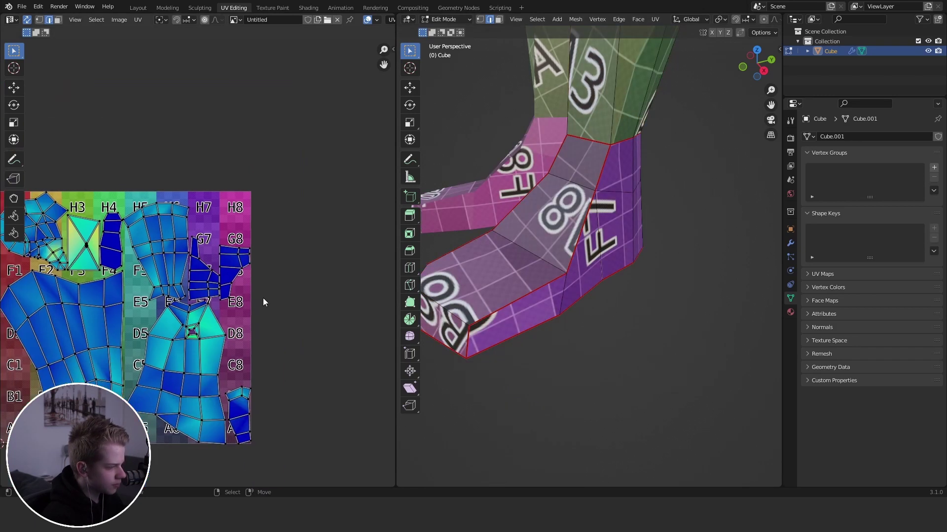
{"action": "scroll", "coordinate": [319, 377], "scroll_direction": "up", "scroll_amount": 2}
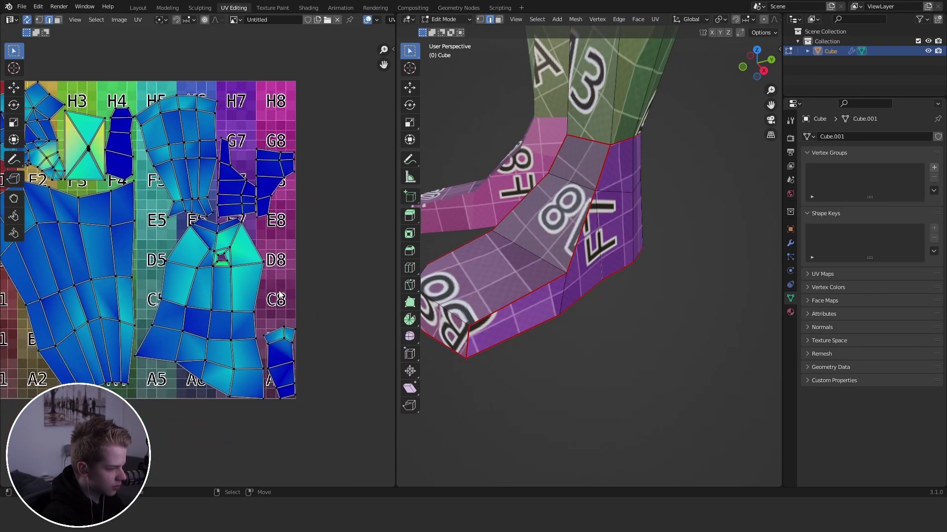
Step: Mark the corner edge at the front of the toe as a seam, unwrap the entire mesh and clear the selection
{"action": "key", "text": "ctrl+e"}
{"action": "left_click", "coordinate": [619, 238]}
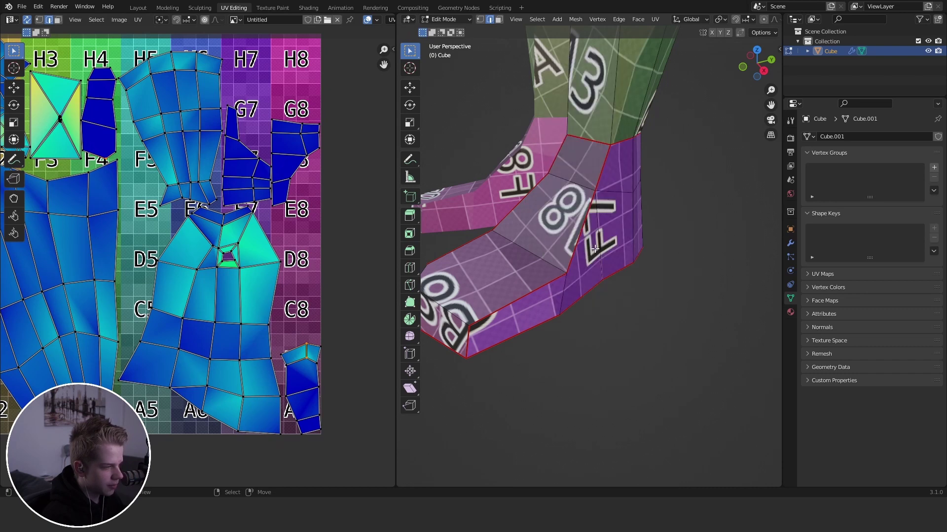
{"action": "middle_click_drag", "start_coordinate": [619, 237], "coordinate": [628, 240]}
{"action": "key", "text": "a"}
{"action": "key", "text": "i"}
{"action": "right_click", "coordinate": [628, 240]}
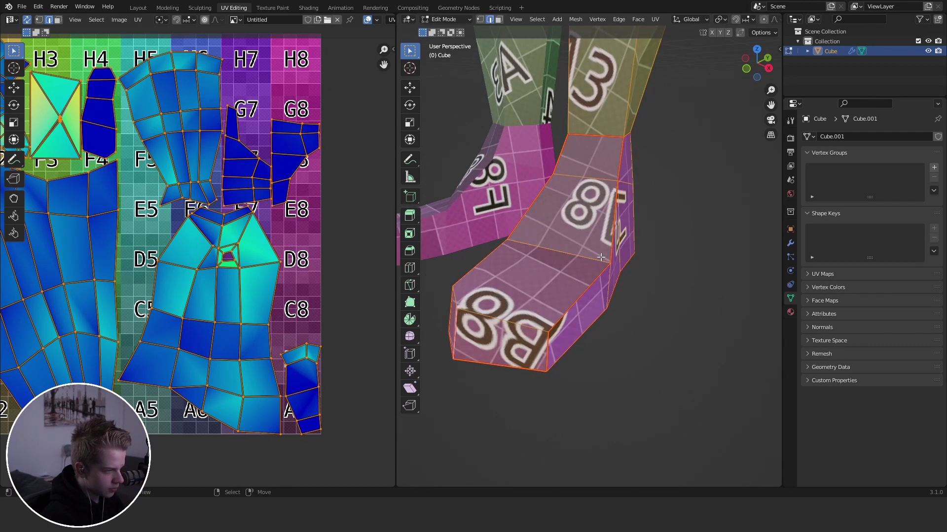
{"action": "key", "text": "ctrl+e"}
{"action": "left_click", "coordinate": [568, 236]}
{"action": "key", "text": "u"}
{"action": "left_click", "coordinate": [559, 160]}
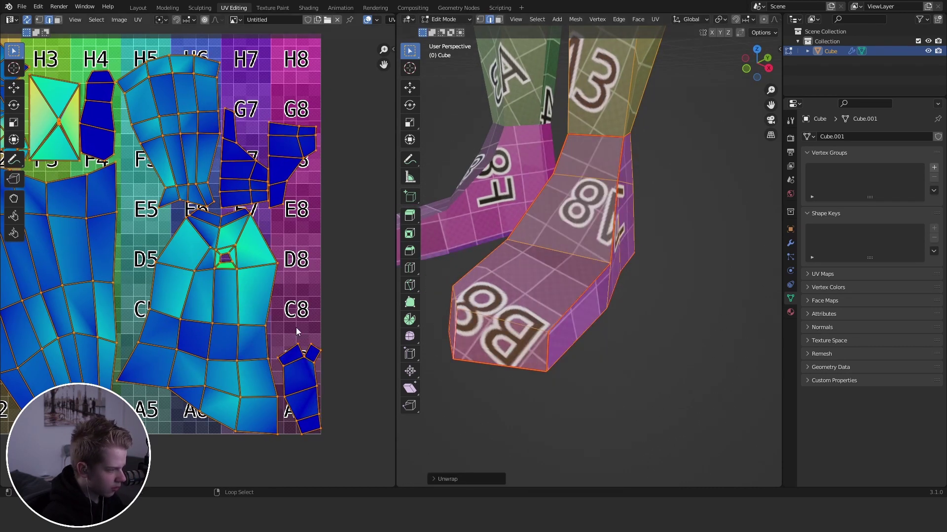
{"action": "key", "text": "alt+a"}
Step: Examine the texture on the whole body, and select the torso as linked faces to locate its UV island before clearing the selection
{"action": "scroll", "coordinate": [296, 328], "scroll_direction": "down", "scroll_amount": 4}
{"action": "middle_click_drag", "start_coordinate": [297, 297], "coordinate": [310, 349]}
{"action": "scroll", "coordinate": [298, 295], "scroll_direction": "up", "scroll_amount": 1}
{"action": "scroll", "coordinate": [631, 140], "scroll_direction": "down", "scroll_amount": 5}
{"action": "key", "text": "Tab"}
{"action": "middle_click_drag", "start_coordinate": [609, 172], "coordinate": [673, 281]}
{"action": "key", "text": "alt+a"}
{"action": "scroll", "coordinate": [673, 161], "scroll_direction": "down", "scroll_amount": 3}
{"action": "key", "text": "Tab"}
{"action": "key", "text": "l"}
{"action": "scroll", "coordinate": [226, 336], "scroll_direction": "up", "scroll_amount": 7}
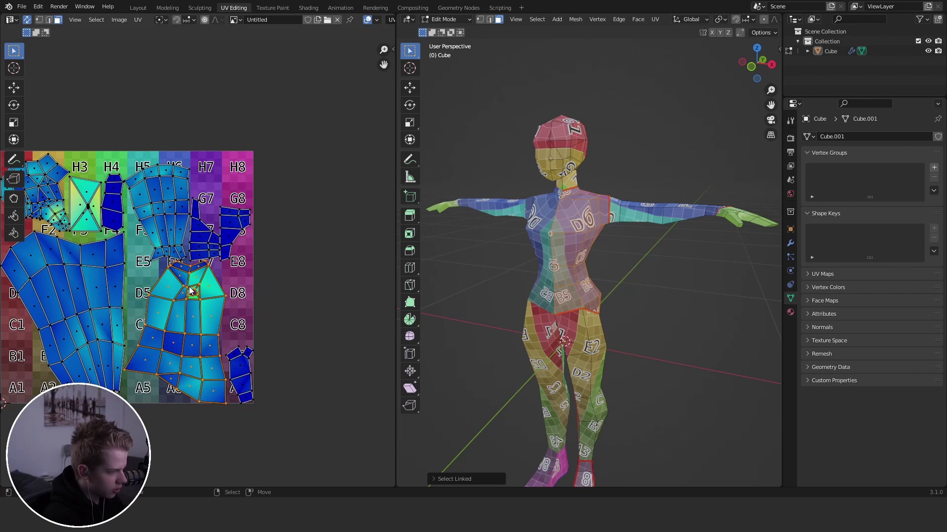
{"action": "key", "text": "alt+a"}
Step: In edge select mode, mark the horizontal edges across the upper back as a seam
{"action": "key", "text": "2"}
{"action": "left_click", "coordinate": [250, 396]}
{"action": "scroll", "coordinate": [251, 397], "scroll_direction": "down", "scroll_amount": 1}
{"action": "scroll", "coordinate": [530, 300], "scroll_direction": "down", "scroll_amount": 4}
{"action": "middle_click_drag", "start_coordinate": [527, 299], "coordinate": [555, 241]}
{"action": "scroll", "coordinate": [708, 285], "scroll_direction": "up", "scroll_amount": 7}
{"action": "right_click", "coordinate": [603, 242]}
{"action": "key", "text": "Escape"}
{"action": "right_click", "coordinate": [564, 239]}
{"action": "key", "text": "Escape"}
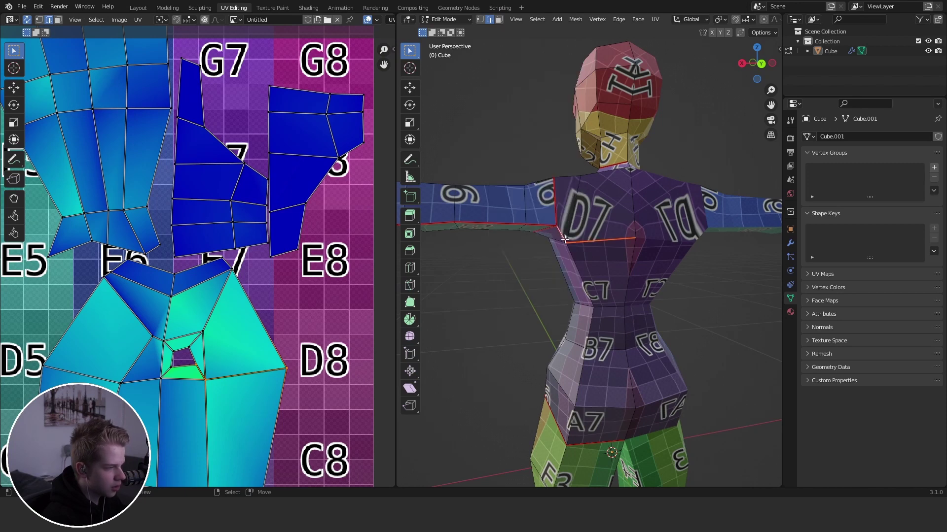
Step: Unwrap the entire mesh with the upper back seam, clear the selection and examine the torso's UV island
{"action": "key", "text": "a"}
{"action": "key", "text": "u"}
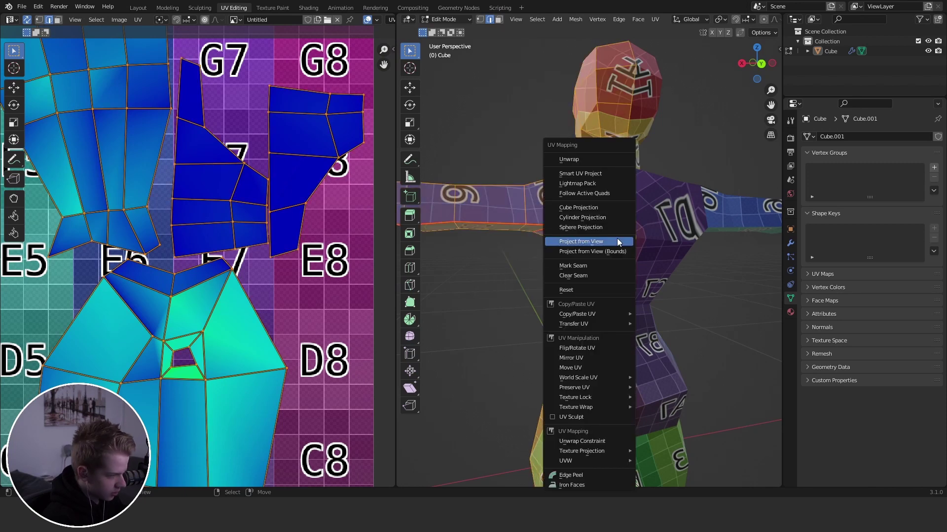
{"action": "left_click", "coordinate": [586, 160]}
{"action": "middle_click_drag", "start_coordinate": [221, 331], "coordinate": [252, 321]}
{"action": "key", "text": "alt+a"}
{"action": "scroll", "coordinate": [207, 256], "scroll_direction": "up", "scroll_amount": 2}
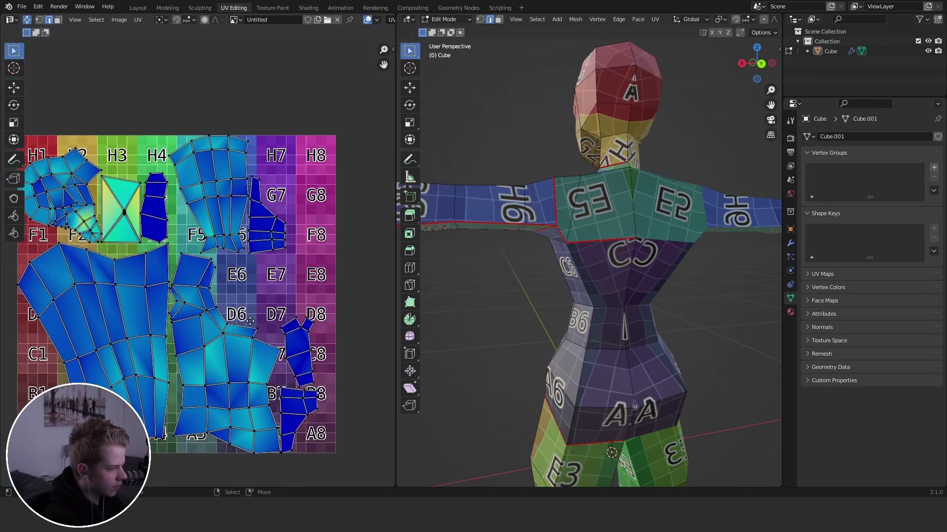
{"action": "middle_click_drag", "start_coordinate": [185, 318], "coordinate": [184, 275]}
{"action": "scroll", "coordinate": [184, 273], "scroll_direction": "up", "scroll_amount": 2}
{"action": "scroll", "coordinate": [256, 301], "scroll_direction": "down", "scroll_amount": 1}
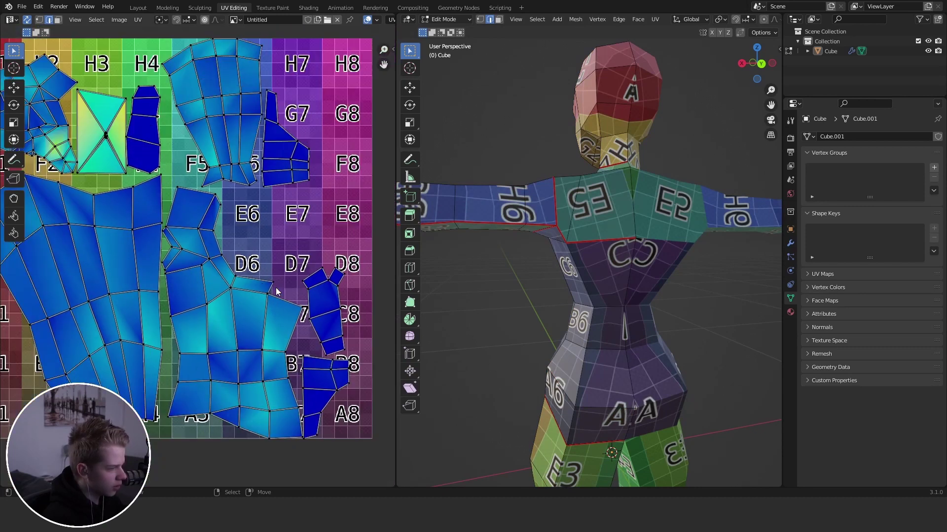
{"action": "scroll", "coordinate": [611, 273], "scroll_direction": "up", "scroll_amount": 2}
Step: Mark seams down the side of the back from the armpit to the hip and along the top of the shoulder to the neck
{"action": "middle_click_drag", "start_coordinate": [612, 273], "coordinate": [584, 401]}
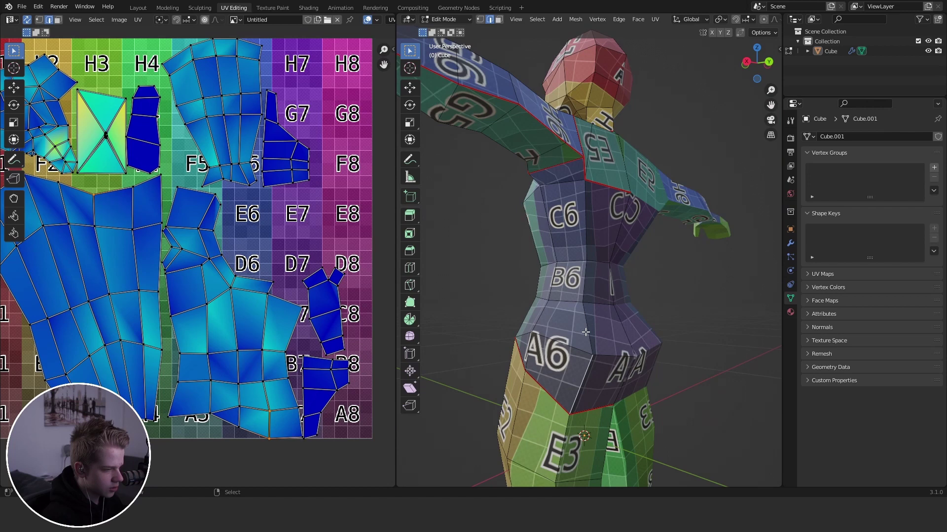
{"action": "key", "text": "ctrl+e"}
{"action": "key", "text": "ctrl+e"}
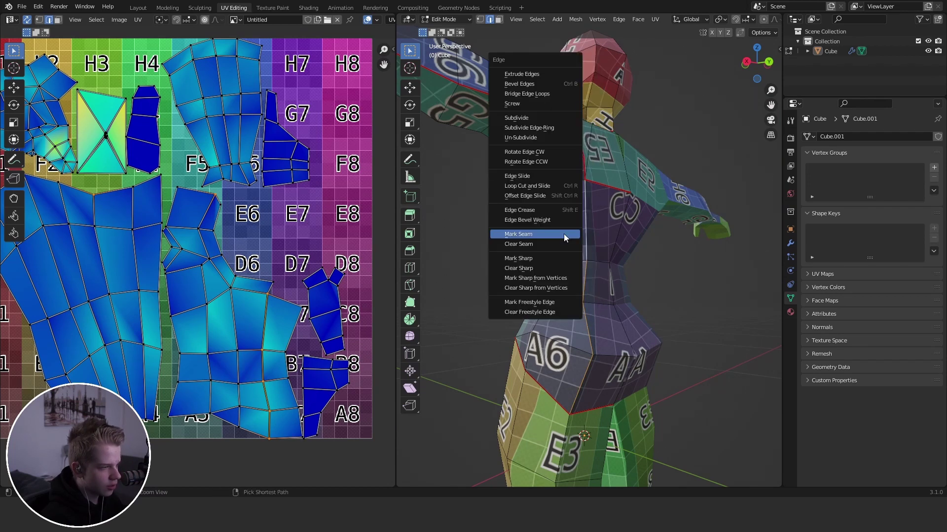
{"action": "left_click", "coordinate": [563, 234]}
{"action": "middle_click_drag", "start_coordinate": [563, 234], "coordinate": [586, 173]}
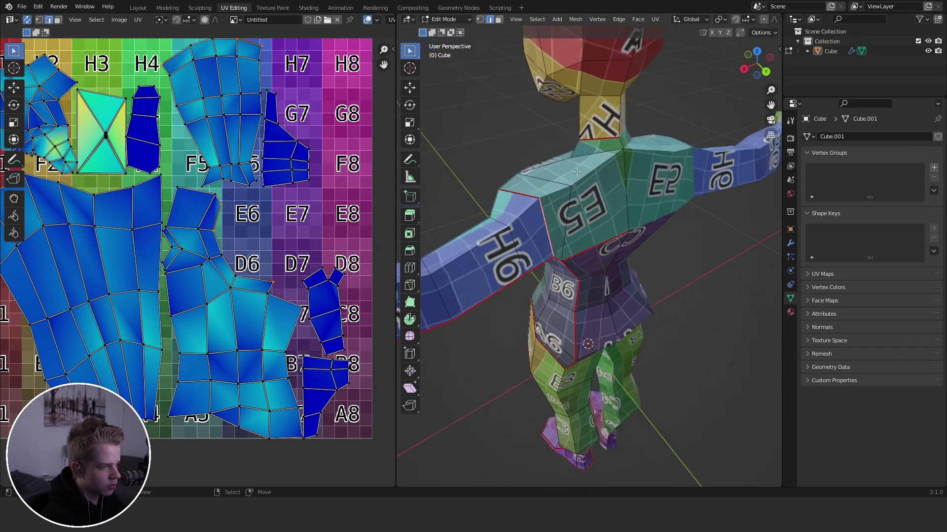
{"action": "key", "text": "ctrl+e"}
{"action": "left_click", "coordinate": [573, 186]}
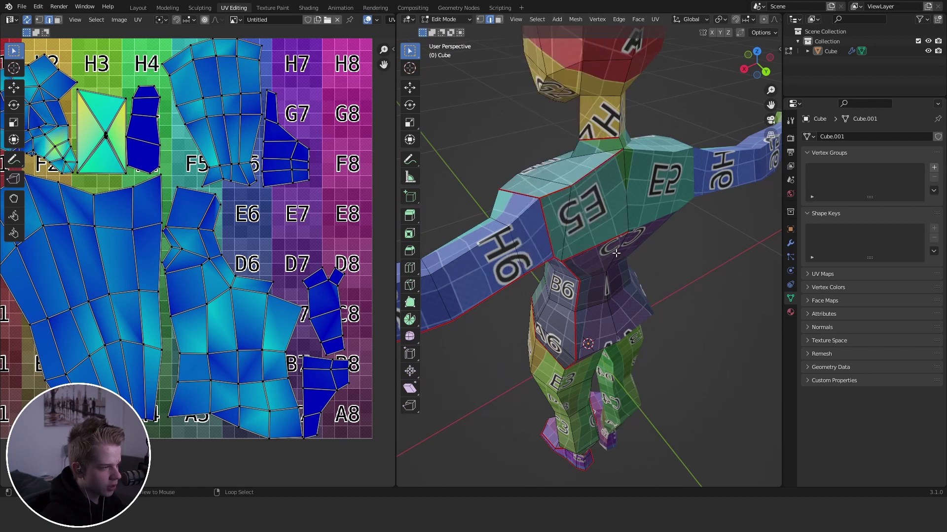
Step: Select the horizontal edges across the upper back and clear their seam
{"action": "left_click", "coordinate": [591, 255]}
{"action": "right_click", "coordinate": [590, 256]}
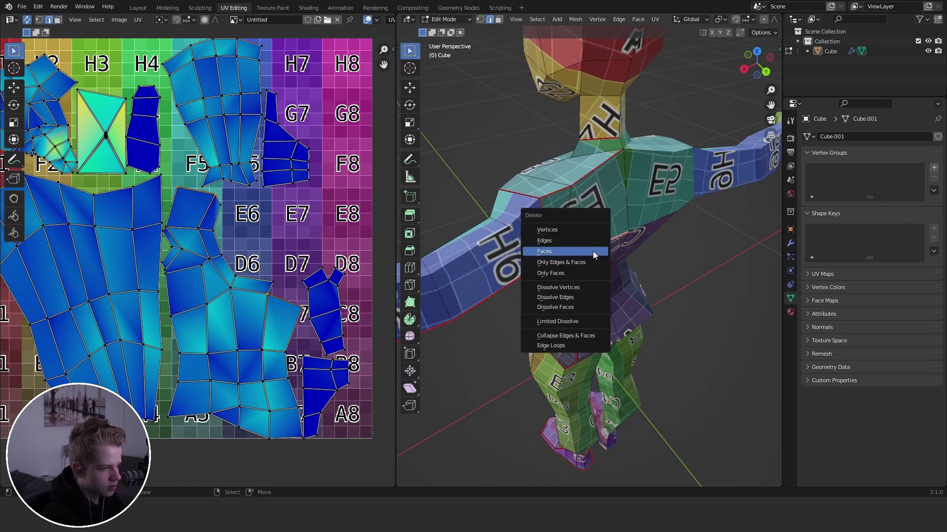
{"action": "left_click", "coordinate": [575, 295]}
{"action": "key", "text": "ctrl+e"}
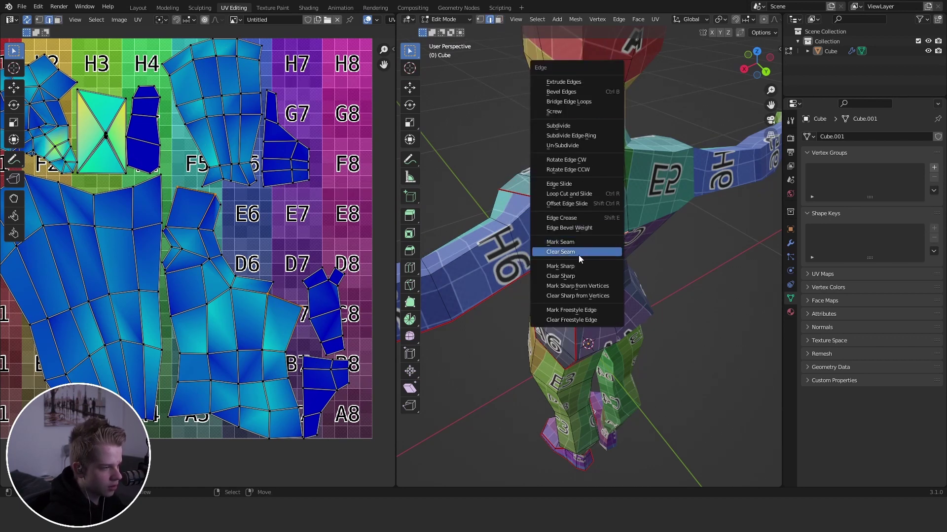
{"action": "left_click", "coordinate": [560, 252]}
Step: Unwrap the entire mesh with the new torso seams, clear the selection and check the texture on the back and front
{"action": "middle_click_drag", "start_coordinate": [579, 257], "coordinate": [623, 228]}
{"action": "key", "text": "u"}
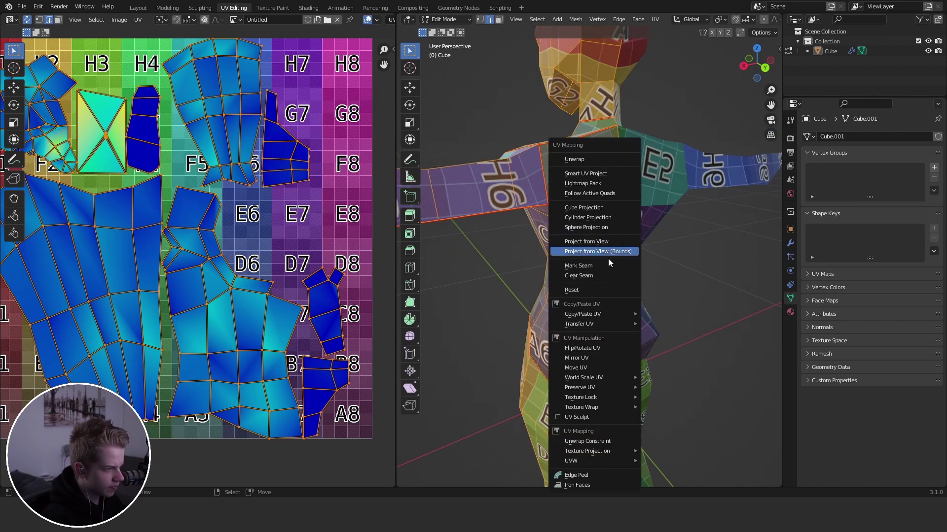
{"action": "left_click", "coordinate": [585, 159]}
{"action": "key", "text": "alt+a"}
{"action": "scroll", "coordinate": [593, 199], "scroll_direction": "down", "scroll_amount": 2}
{"action": "middle_click_drag", "start_coordinate": [587, 228], "coordinate": [579, 217]}
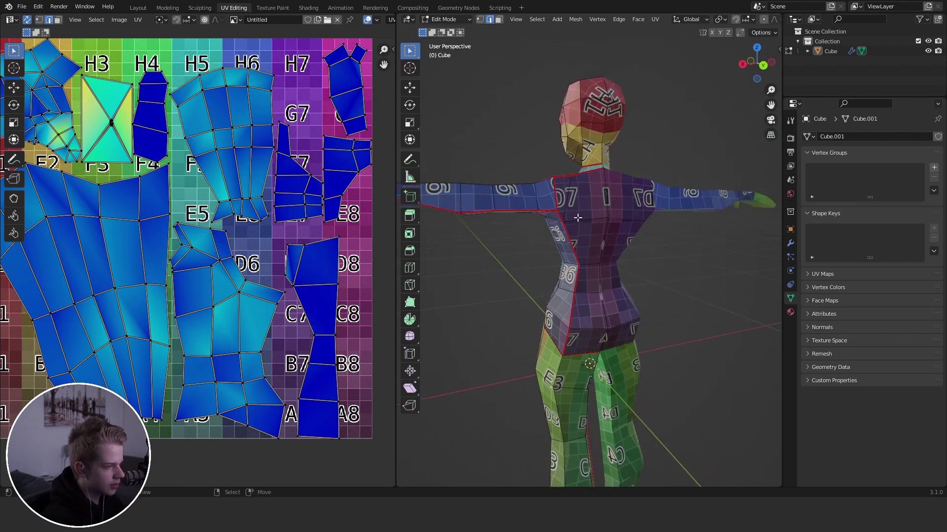
{"action": "scroll", "coordinate": [568, 231], "scroll_direction": "down", "scroll_amount": 2}
{"action": "scroll", "coordinate": [222, 286], "scroll_direction": "down", "scroll_amount": 3}
{"action": "scroll", "coordinate": [230, 261], "scroll_direction": "up", "scroll_amount": 2}
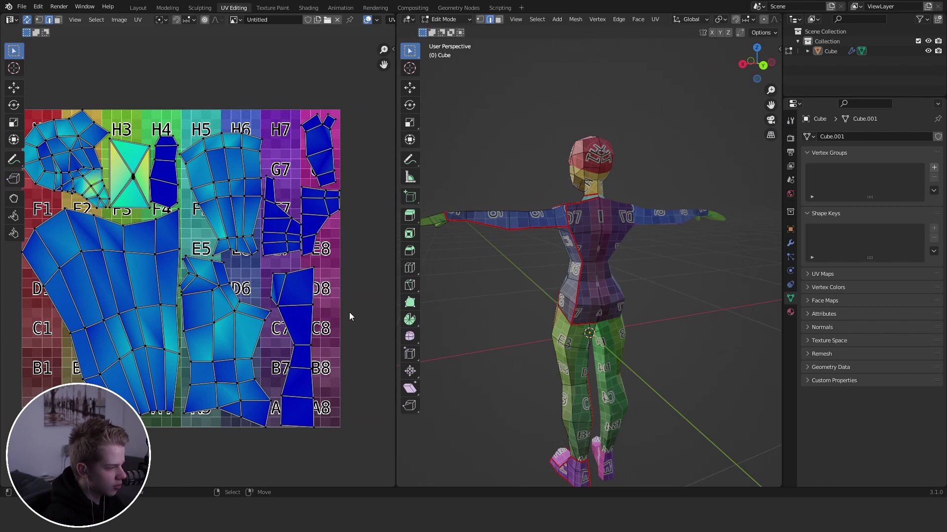
{"action": "middle_click_drag", "start_coordinate": [589, 277], "coordinate": [779, 280]}
{"action": "scroll", "coordinate": [656, 260], "scroll_direction": "up", "scroll_amount": 2}
{"action": "middle_click_drag", "start_coordinate": [690, 224], "coordinate": [653, 226]}
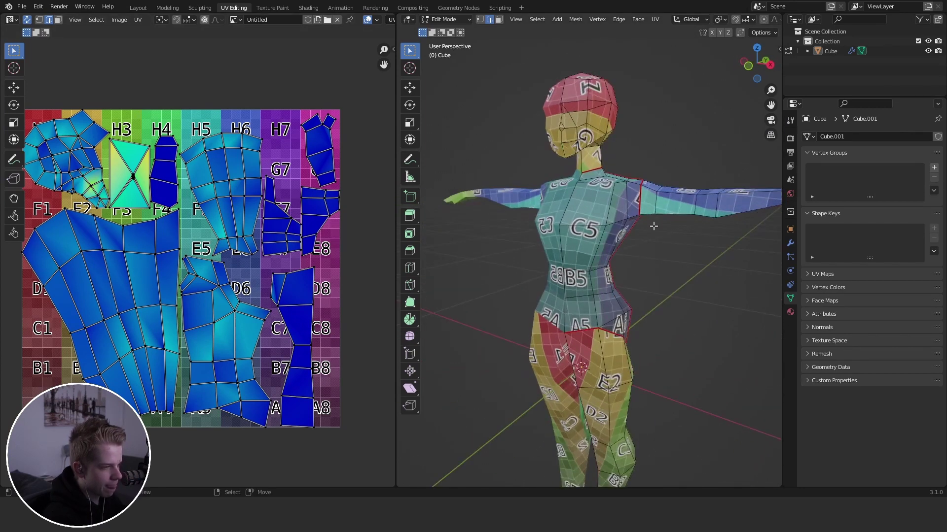
Step: Select the edges along the outer side of the hand from the wrist around the fingertips and mark them as a seam
{"action": "middle_click_drag", "start_coordinate": [752, 230], "coordinate": [645, 163], "text": "shift"}
{"action": "scroll", "coordinate": [716, 253], "scroll_direction": "down", "scroll_amount": 1}
{"action": "key", "text": "KP_1"}
{"action": "scroll", "coordinate": [684, 194], "scroll_direction": "down", "scroll_amount": 1}
{"action": "scroll", "coordinate": [644, 229], "scroll_direction": "up", "scroll_amount": 6}
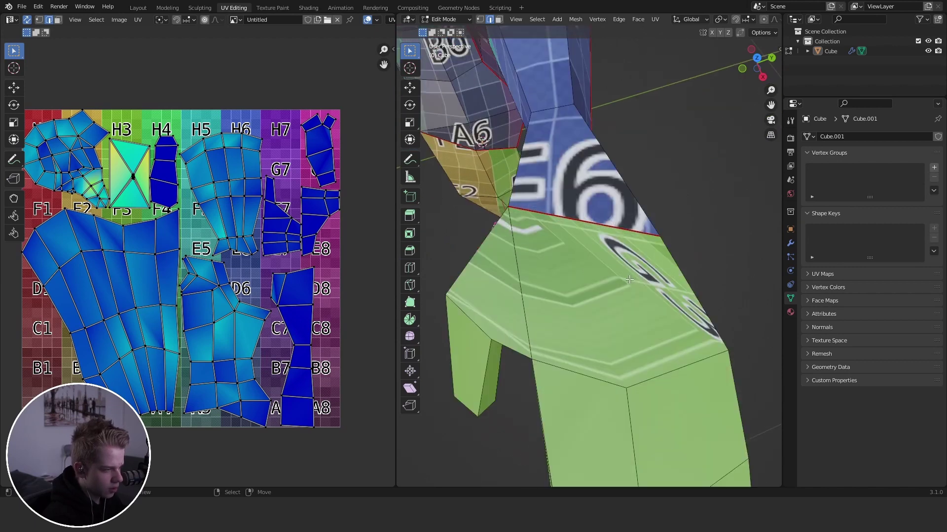
{"action": "scroll", "coordinate": [629, 280], "scroll_direction": "down", "scroll_amount": 5}
{"action": "middle_click_drag", "start_coordinate": [677, 296], "coordinate": [624, 259]}
{"action": "scroll", "coordinate": [664, 224], "scroll_direction": "up", "scroll_amount": 2}
{"action": "scroll", "coordinate": [630, 296], "scroll_direction": "up", "scroll_amount": 2}
{"action": "scroll", "coordinate": [595, 216], "scroll_direction": "down", "scroll_amount": 2}
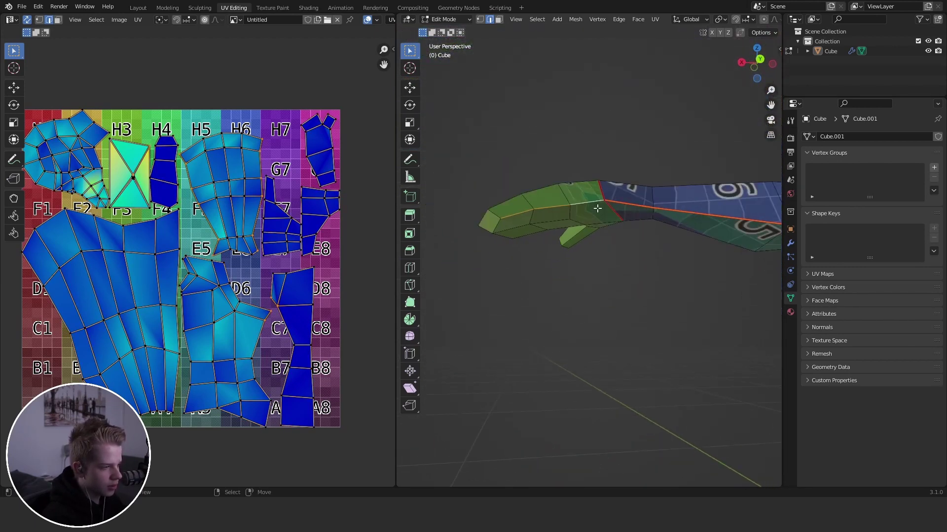
{"action": "middle_click_drag", "start_coordinate": [497, 223], "coordinate": [516, 187]}
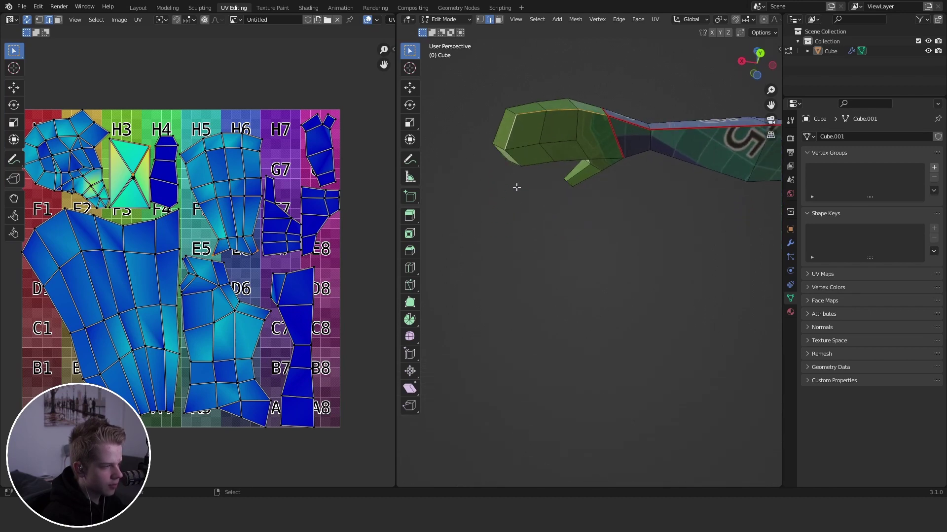
{"action": "key", "text": "ctrl+e"}
{"action": "left_click", "coordinate": [514, 189]}
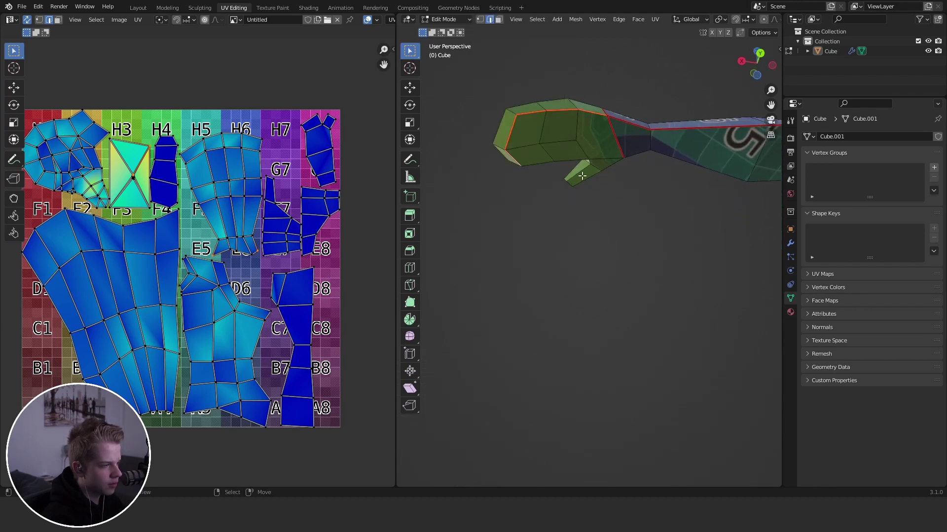
Step: Switch to solid shading and mark the edges around the base of the thumb as a seam
{"action": "scroll", "coordinate": [584, 176], "scroll_direction": "down", "scroll_amount": 4}
{"action": "middle_click_drag", "start_coordinate": [584, 177], "coordinate": [722, 281]}
{"action": "scroll", "coordinate": [636, 267], "scroll_direction": "up", "scroll_amount": 5}
{"action": "right_click", "coordinate": [636, 272]}
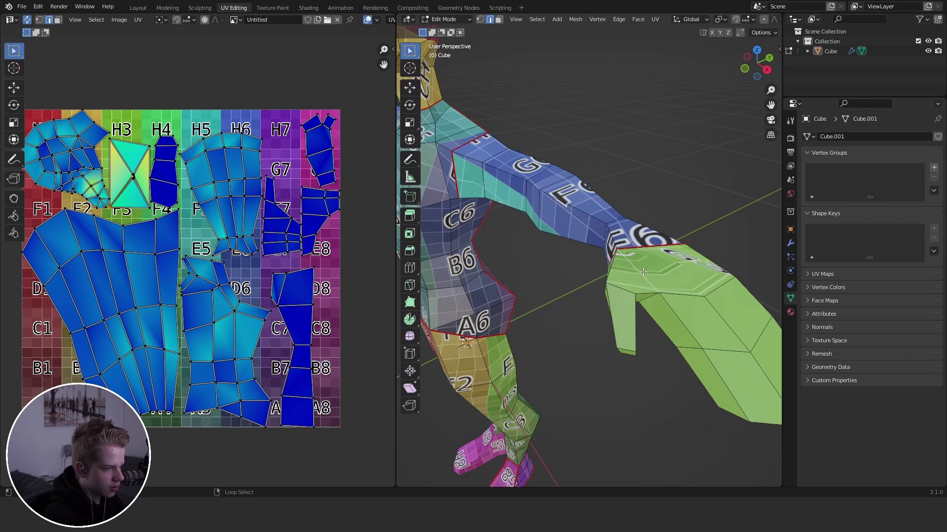
{"action": "key", "text": "z"}
{"action": "key", "text": "z"}
{"action": "middle_click_drag", "start_coordinate": [629, 266], "coordinate": [635, 163]}
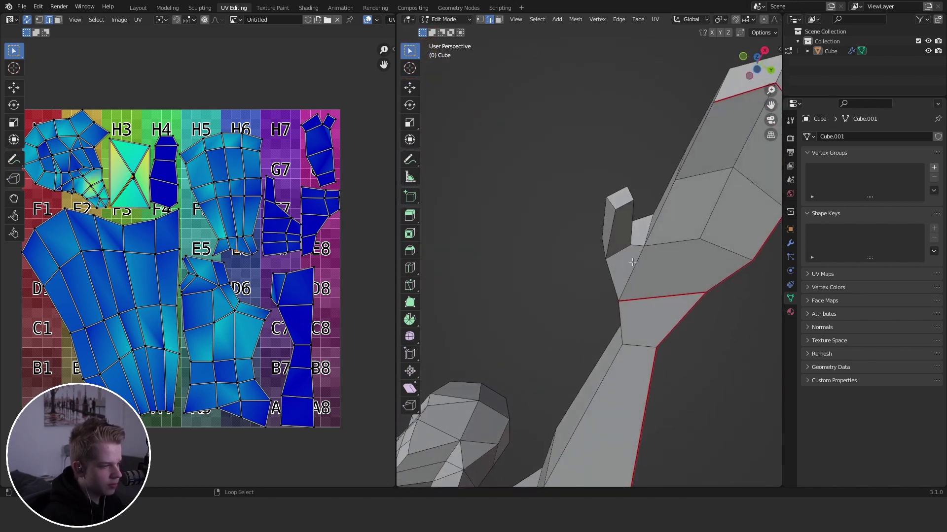
{"action": "middle_click_drag", "start_coordinate": [625, 272], "coordinate": [608, 291]}
{"action": "right_click", "coordinate": [653, 284], "text": "shift"}
{"action": "key", "text": "ctrl+e"}
{"action": "left_click", "coordinate": [592, 258]}
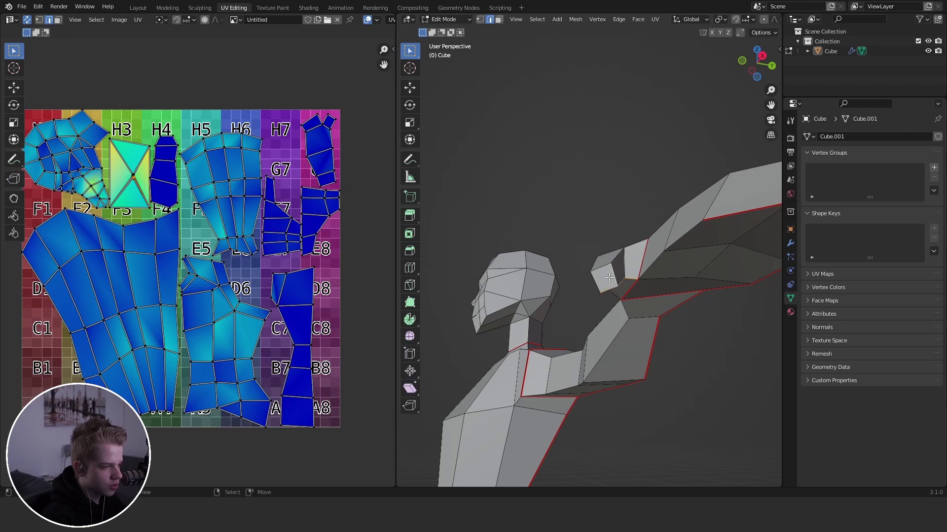
Step: Mark the edge at the thumb's tip as a seam, unwrap the entire mesh and clear the selection
{"action": "key", "text": "ctrl+e"}
{"action": "key", "text": "Escape"}
{"action": "key", "text": "a"}
{"action": "key", "text": "u"}
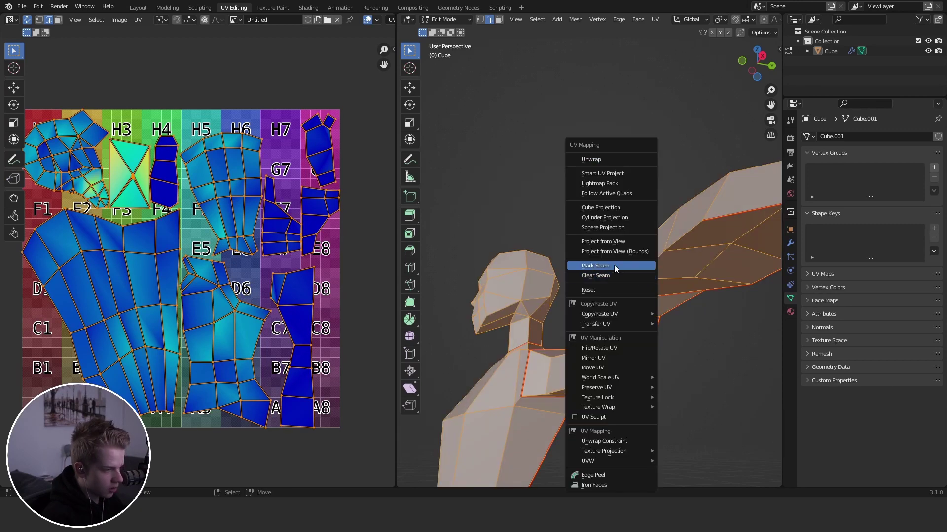
{"action": "left_click", "coordinate": [593, 161]}
{"action": "key", "text": "alt+a"}
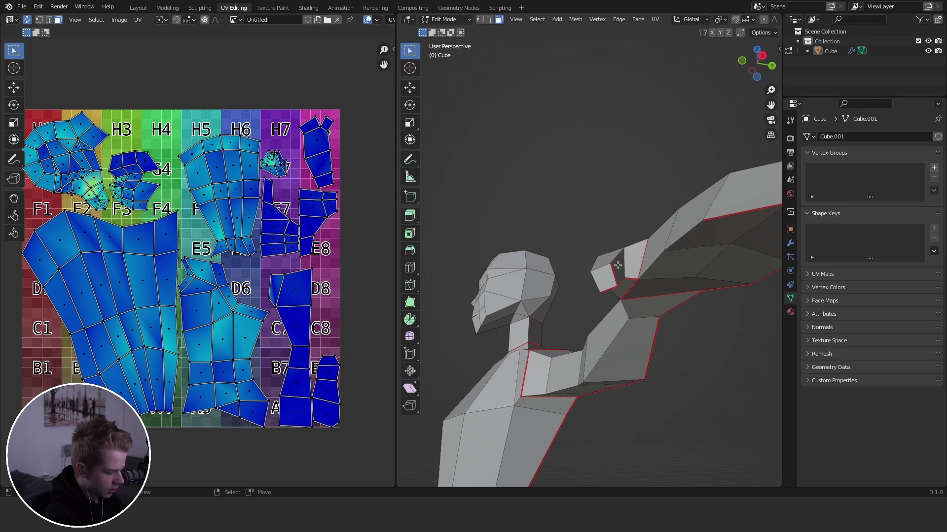
Step: Select the thumb's linked faces and examine their UV island for stretching
{"action": "key", "text": "l"}
{"action": "key", "text": "KP_Decimal"}
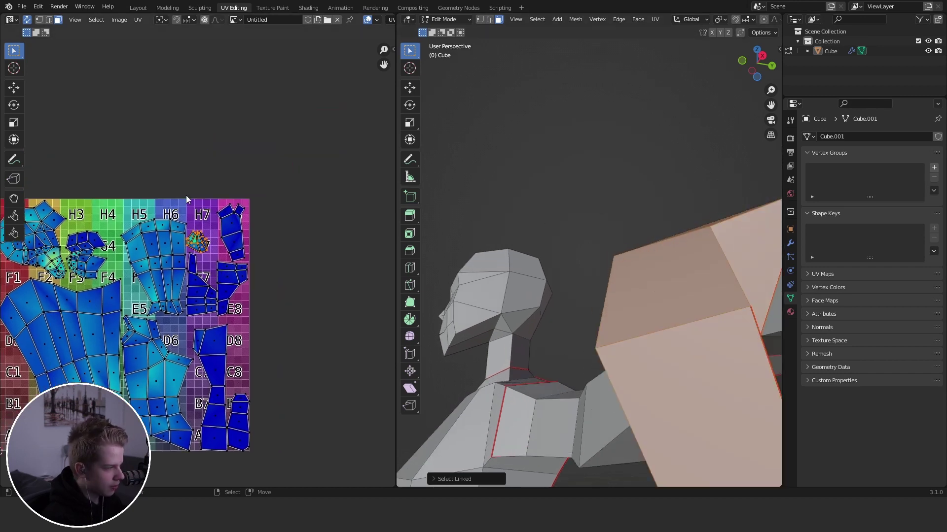
{"action": "scroll", "coordinate": [217, 220], "scroll_direction": "up", "scroll_amount": 6}
{"action": "middle_click_drag", "start_coordinate": [165, 148], "coordinate": [264, 215]}
{"action": "scroll", "coordinate": [264, 215], "scroll_direction": "up", "scroll_amount": 4}
{"action": "key", "text": "2"}
{"action": "scroll", "coordinate": [276, 200], "scroll_direction": "down", "scroll_amount": 2}
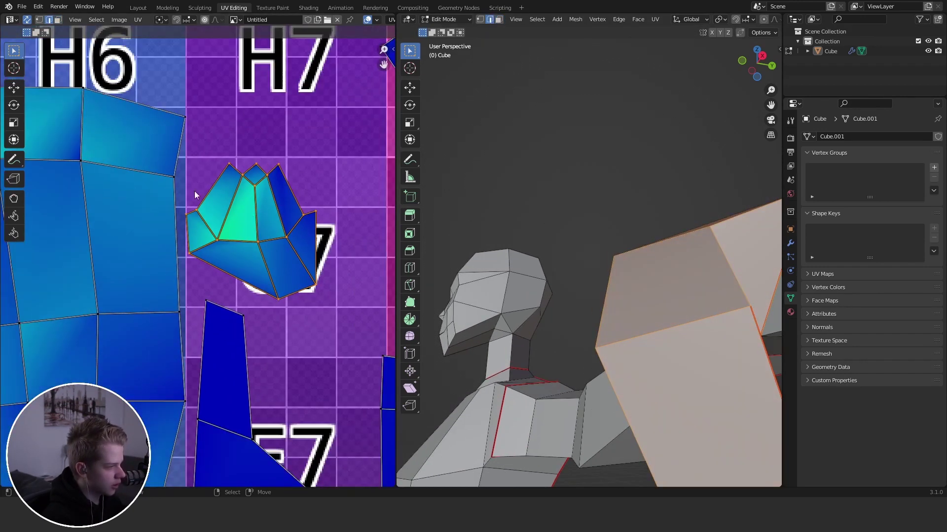
{"action": "scroll", "coordinate": [258, 221], "scroll_direction": "down", "scroll_amount": 3}
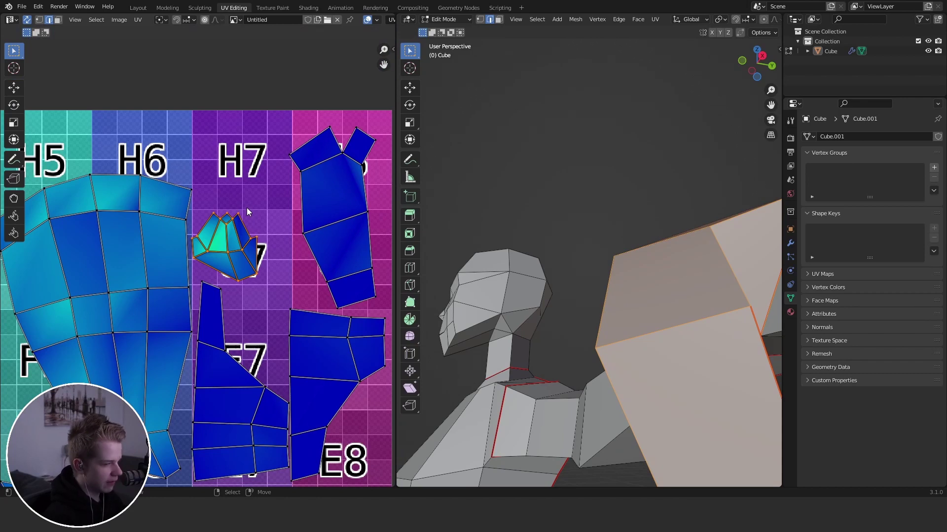
{"action": "scroll", "coordinate": [229, 196], "scroll_direction": "up", "scroll_amount": 3}
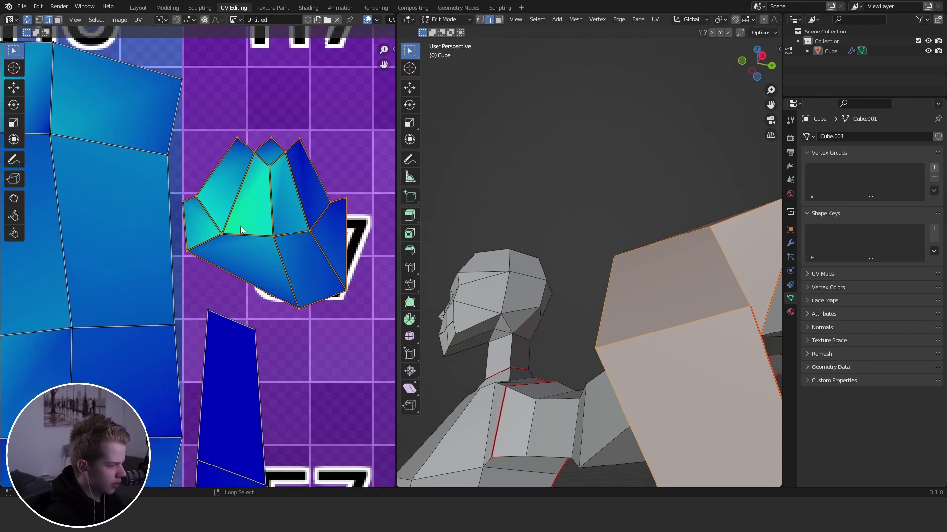
Step: Mark another edge on the thumb as a seam and unwrap the entire mesh
{"action": "middle_click_drag", "start_coordinate": [642, 278], "coordinate": [581, 301]}
{"action": "key", "text": "u"}
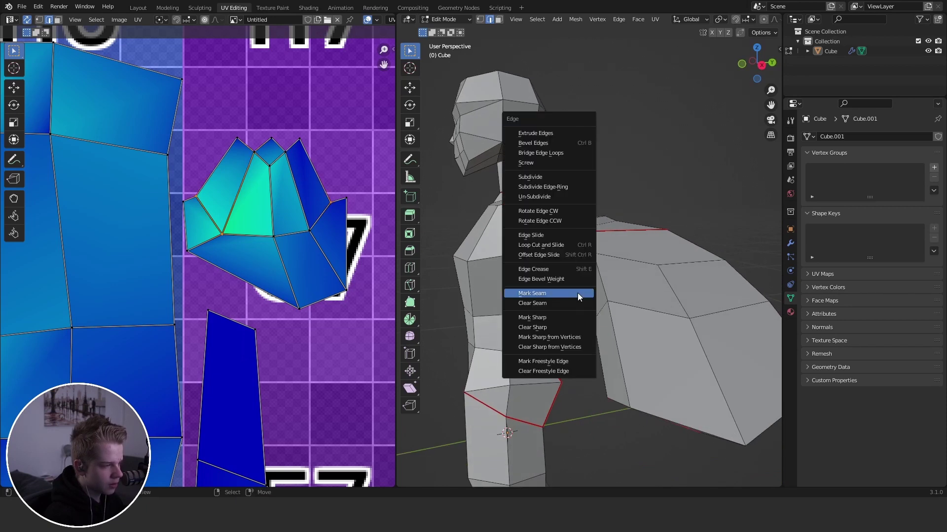
{"action": "key", "text": "Escape"}
{"action": "key", "text": "a"}
{"action": "key", "text": "u"}
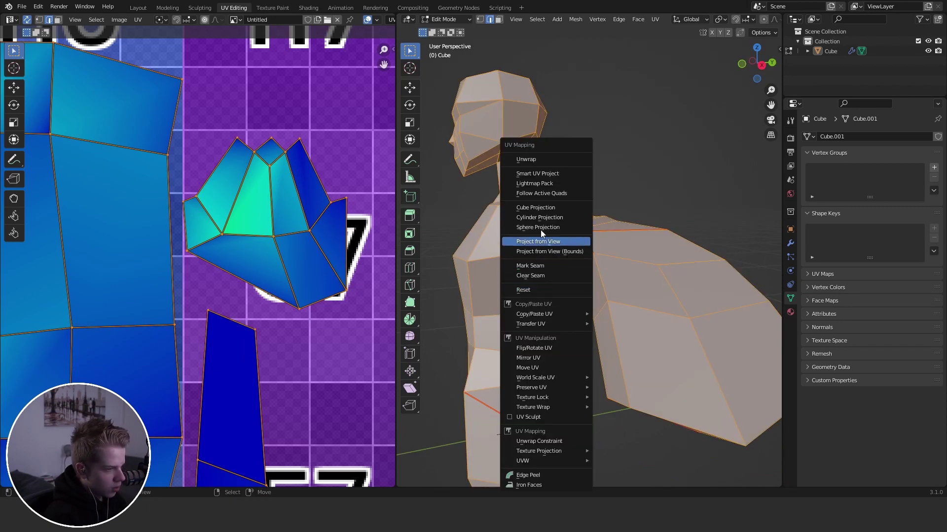
{"action": "left_click", "coordinate": [546, 158]}
{"action": "left_click", "coordinate": [181, 213]}
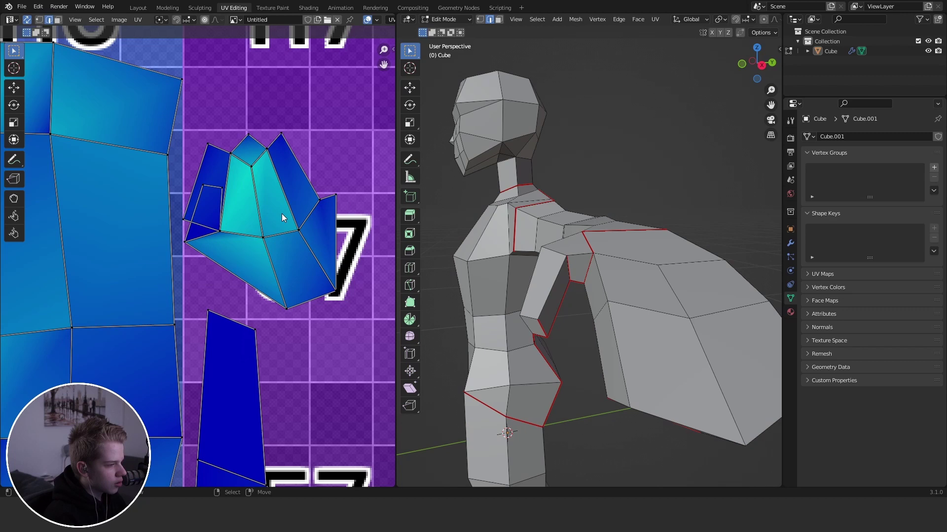
Step: Mark a seam along the length of the thumb and across its tip
{"action": "middle_click_drag", "start_coordinate": [542, 318], "coordinate": [585, 274]}
{"action": "scroll", "coordinate": [568, 276], "scroll_direction": "up", "scroll_amount": 1}
{"action": "scroll", "coordinate": [592, 279], "scroll_direction": "down", "scroll_amount": 1}
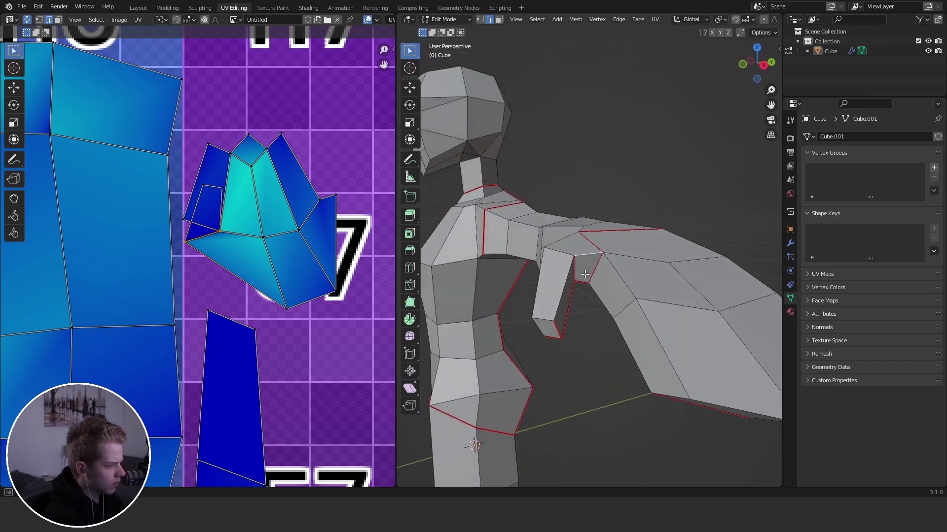
{"action": "middle_click_drag", "start_coordinate": [591, 231], "coordinate": [583, 221]}
{"action": "right_click", "coordinate": [581, 223]}
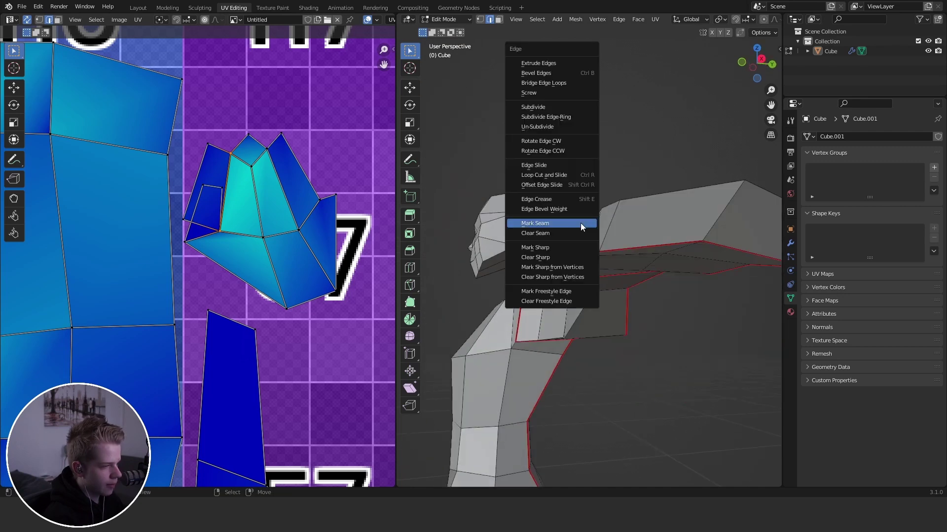
{"action": "left_click", "coordinate": [581, 223]}
{"action": "key", "text": "ctrl+e"}
{"action": "left_click", "coordinate": [557, 263]}
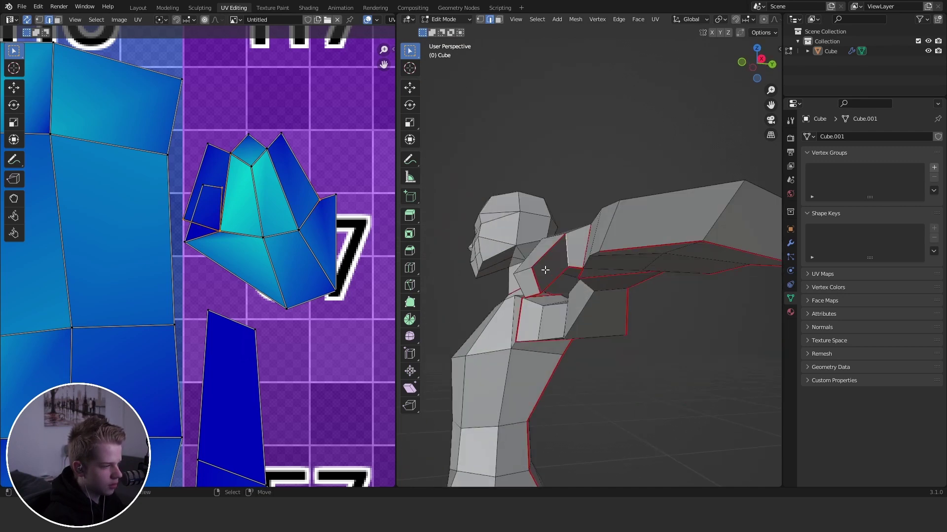
Step: Unwrap the entire mesh with the lengthwise thumb seam and clear the selection
{"action": "middle_click_drag", "start_coordinate": [544, 270], "coordinate": [543, 293]}
{"action": "key", "text": "a"}
{"action": "key", "text": "u"}
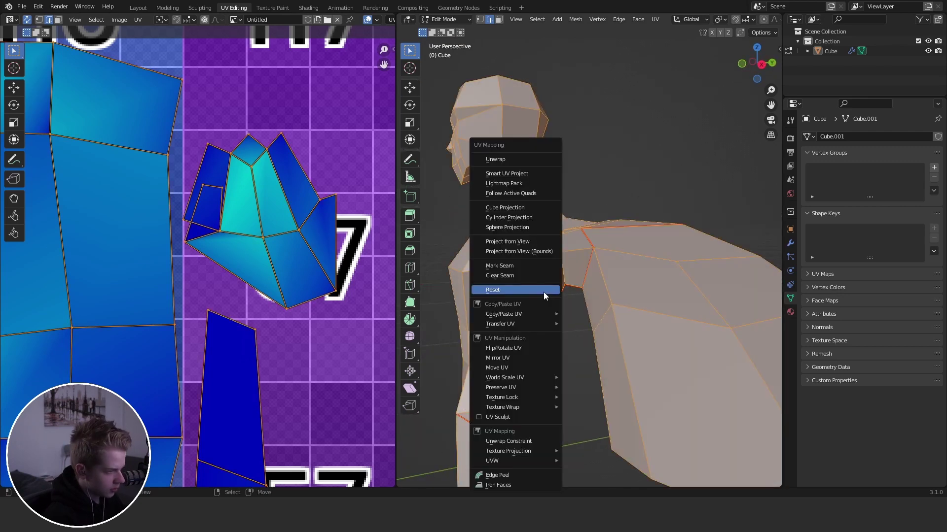
{"action": "left_click", "coordinate": [495, 161]}
{"action": "scroll", "coordinate": [310, 232], "scroll_direction": "down", "scroll_amount": 1}
{"action": "key", "text": "alt+a"}
{"action": "scroll", "coordinate": [325, 272], "scroll_direction": "up", "scroll_amount": 1}
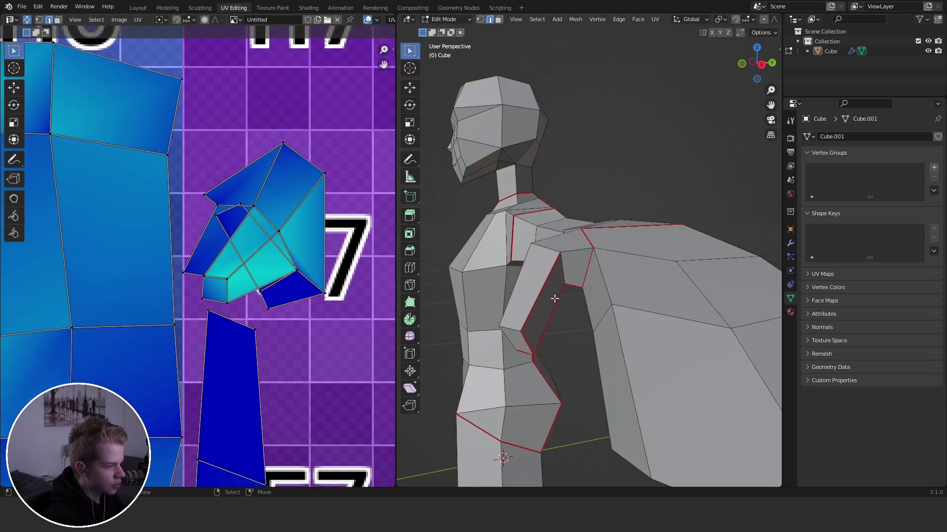
Step: Isolate the thumb's UV island through its linked faces and check it for overlaps and stretching
{"action": "middle_click_drag", "start_coordinate": [554, 298], "coordinate": [626, 259]}
{"action": "left_click", "coordinate": [618, 266]}
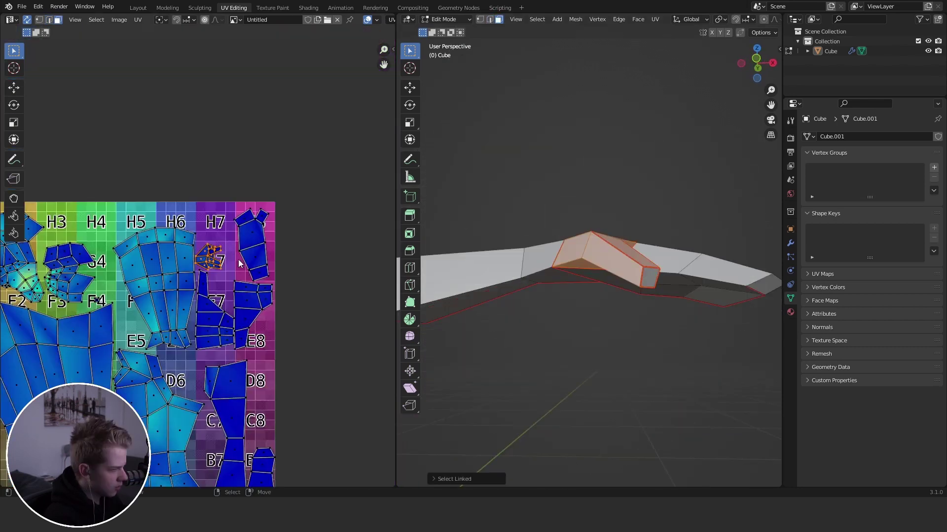
{"action": "scroll", "coordinate": [306, 253], "scroll_direction": "up", "scroll_amount": 5}
{"action": "middle_click_drag", "start_coordinate": [239, 259], "coordinate": [167, 260]}
{"action": "key", "text": "alt+a"}
{"action": "scroll", "coordinate": [279, 218], "scroll_direction": "up", "scroll_amount": 3}
{"action": "key", "text": "2"}
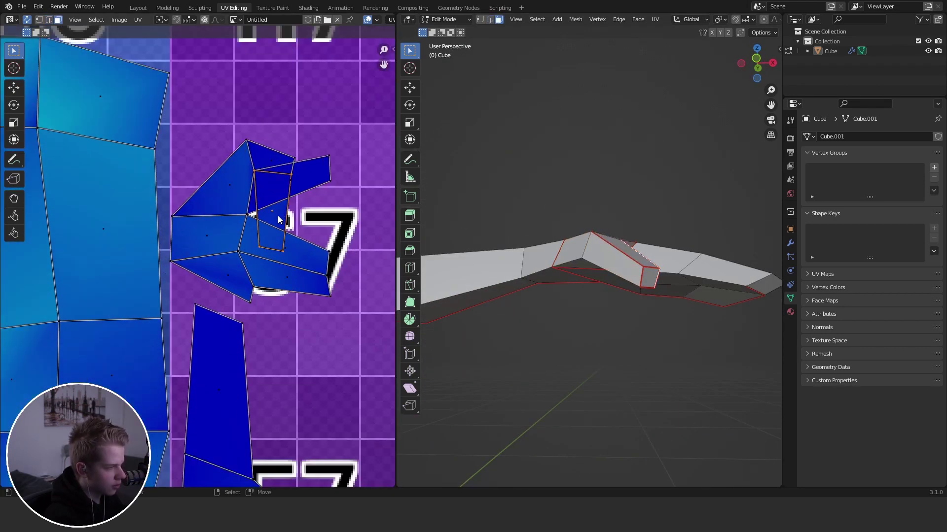
Step: Mark seams along the underside of the thumb and where the thumb joins the hand
{"action": "middle_click_drag", "start_coordinate": [657, 246], "coordinate": [574, 244]}
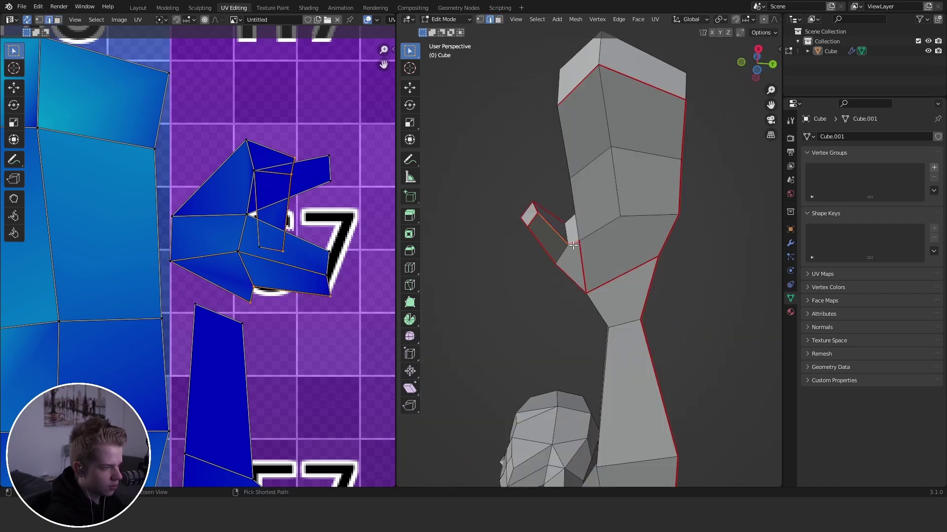
{"action": "right_click", "coordinate": [573, 244]}
{"action": "left_click", "coordinate": [573, 245]}
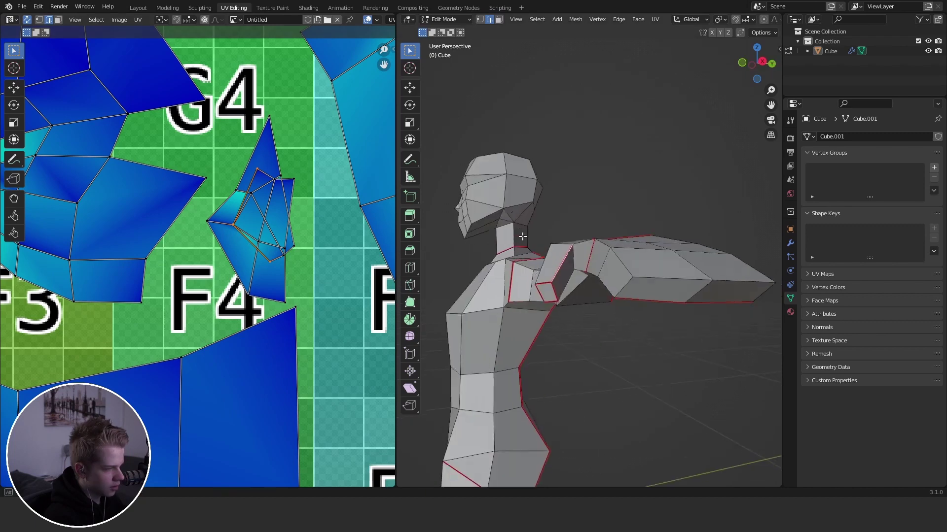
{"action": "left_click", "coordinate": [580, 243]}
{"action": "middle_click_drag", "start_coordinate": [582, 244], "coordinate": [578, 220]}
{"action": "left_click", "coordinate": [580, 226]}
{"action": "right_click", "coordinate": [596, 253]}
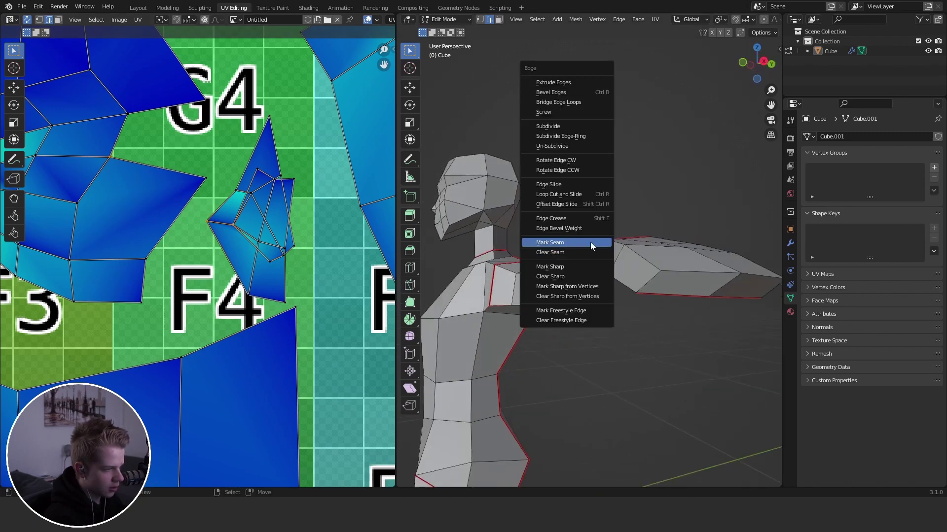
{"action": "left_click", "coordinate": [590, 242]}
Step: Unwrap the entire mesh with the new thumb joint seams and bring the hand's UV island into view
{"action": "key", "text": "a"}
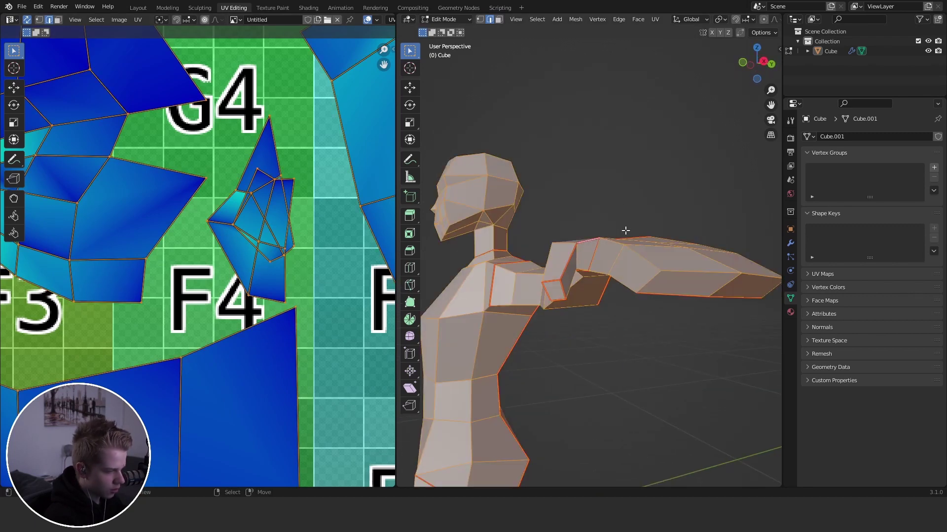
{"action": "key", "text": "u"}
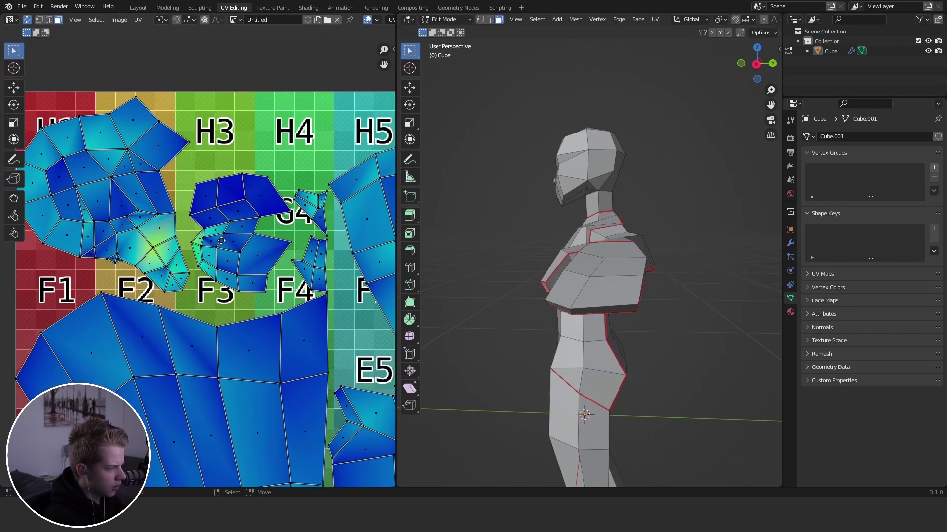
{"action": "middle_click_drag", "start_coordinate": [198, 247], "coordinate": [258, 262]}
{"action": "scroll", "coordinate": [654, 190], "scroll_direction": "up", "scroll_amount": 3}
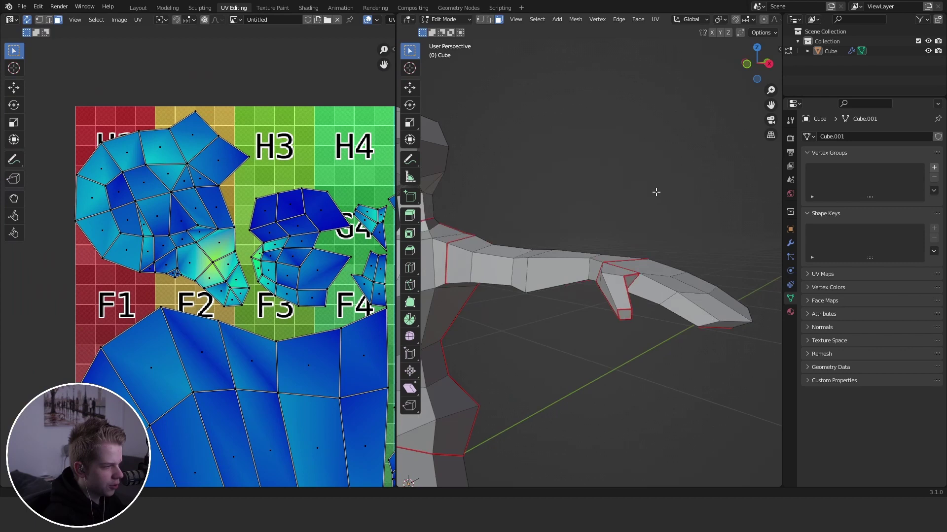
Step: Show the texture with Material Preview shading and inspect the hand's linked UV island
{"action": "mouse_move", "coordinate": [655, 191]}
{"action": "middle_mouse_down"}
{"action": "mouse_move", "coordinate": [612, 238]}
{"action": "mouse_move", "coordinate": [644, 273]}
{"action": "mouse_move", "coordinate": [541, 304]}
{"action": "mouse_move", "coordinate": [568, 312]}
{"action": "middle_mouse_up"}
{"action": "key", "text": "z"}
{"action": "scroll", "coordinate": [641, 283], "scroll_direction": "up", "scroll_amount": 5}
{"action": "middle_click_drag", "start_coordinate": [682, 327], "coordinate": [575, 259]}
{"action": "key", "text": "l"}
{"action": "scroll", "coordinate": [269, 254], "scroll_direction": "down", "scroll_amount": 1}
{"action": "middle_click_drag", "start_coordinate": [269, 254], "coordinate": [242, 269]}
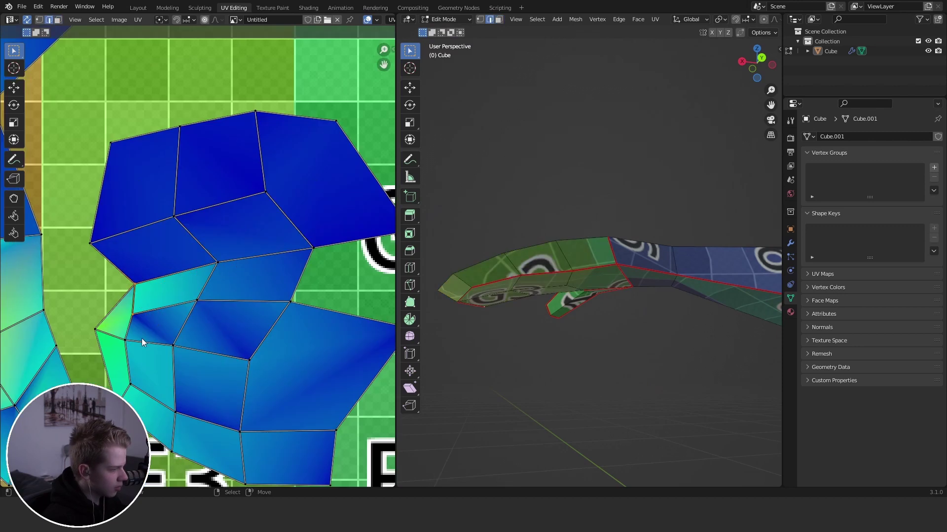
Step: Mark the selected edges of the hand's UV island as a seam and unwrap the entire mesh
{"action": "middle_click_drag", "start_coordinate": [142, 338], "coordinate": [170, 272]}
{"action": "key", "text": "u"}
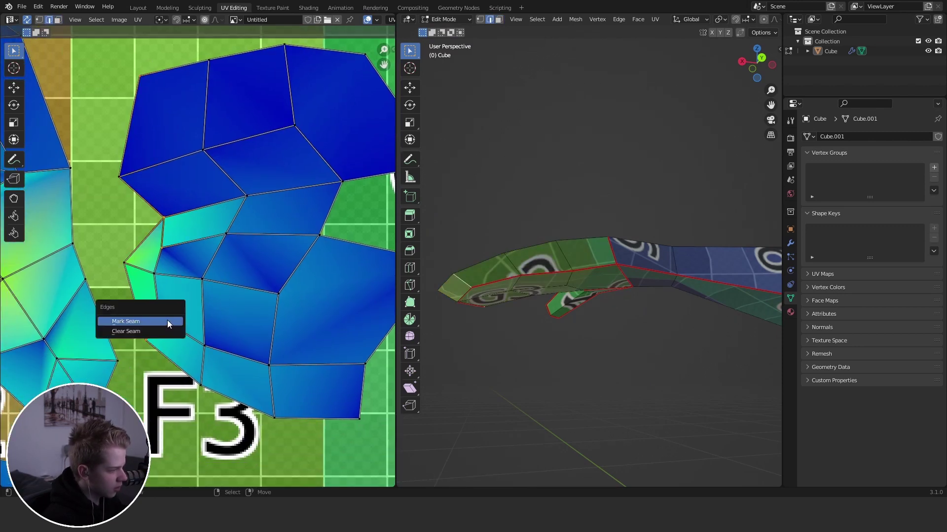
{"action": "key", "text": "a"}
{"action": "key", "text": "u"}
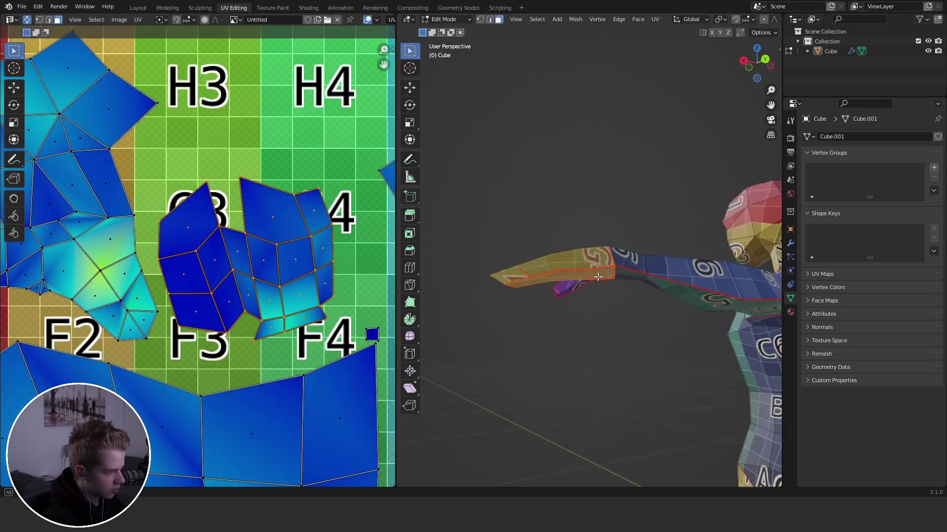
Step: Mark the edge at the outer corner of the fingertips as a seam, unwrap the entire mesh and clear the selection
{"action": "middle_click_drag", "start_coordinate": [518, 296], "coordinate": [642, 220]}
{"action": "key", "text": "2"}
{"action": "key", "text": "ctrl+e"}
{"action": "left_click", "coordinate": [643, 219]}
{"action": "key", "text": "a"}
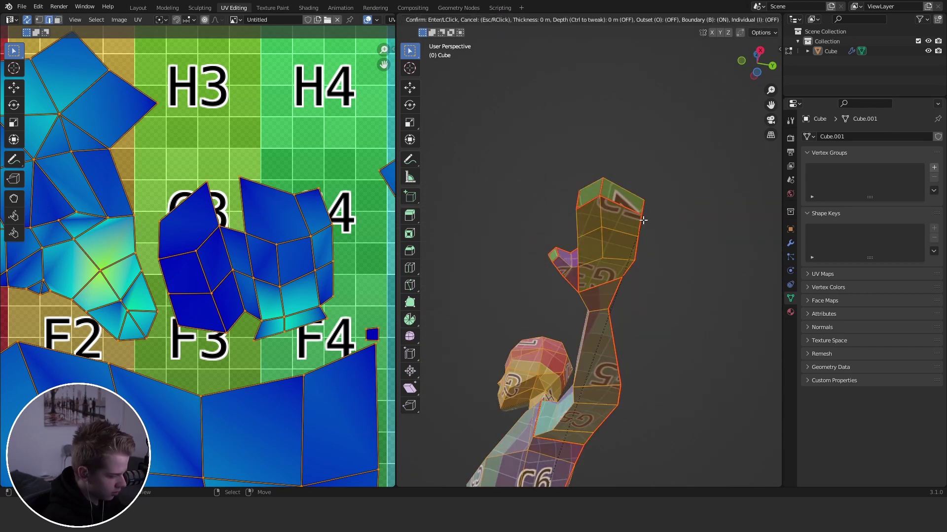
{"action": "key", "text": "alt+a"}
{"action": "scroll", "coordinate": [239, 271], "scroll_direction": "down", "scroll_amount": 3}
{"action": "scroll", "coordinate": [239, 271], "scroll_direction": "up", "scroll_amount": 3}
{"action": "scroll", "coordinate": [503, 276], "scroll_direction": "down", "scroll_amount": 3}
Step: Switch to solid shading and mark the edges along the mouth line as a seam
{"action": "middle_click_drag", "start_coordinate": [512, 269], "coordinate": [602, 329]}
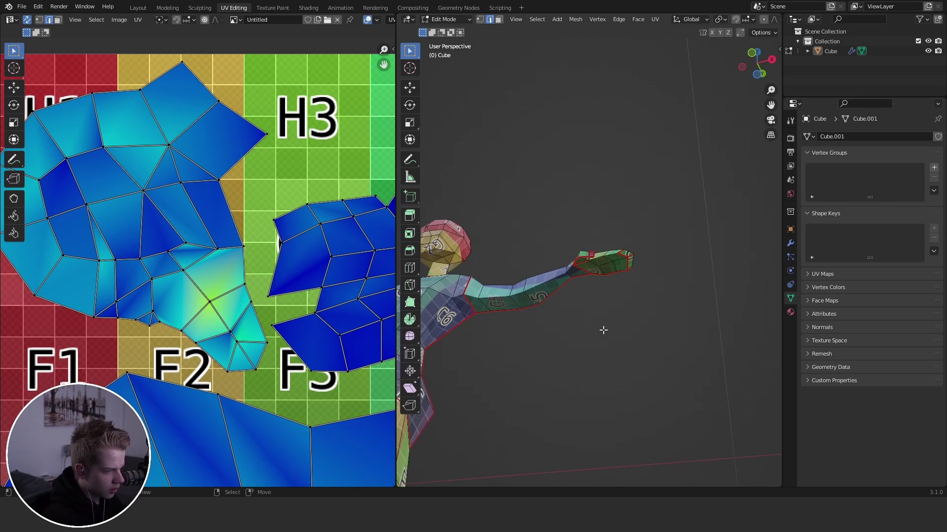
{"action": "middle_click_drag", "start_coordinate": [533, 296], "coordinate": [636, 362], "text": "shift"}
{"action": "middle_click_drag", "start_coordinate": [542, 271], "coordinate": [532, 306]}
{"action": "middle_click_drag", "start_coordinate": [503, 273], "coordinate": [533, 269], "text": "shift"}
{"action": "scroll", "coordinate": [533, 269], "scroll_direction": "up", "scroll_amount": 2}
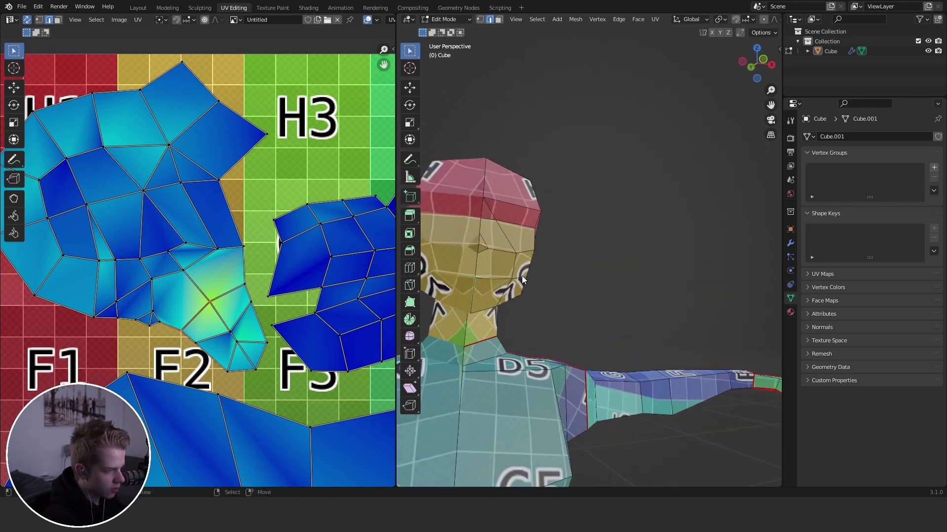
{"action": "scroll", "coordinate": [522, 276], "scroll_direction": "up", "scroll_amount": 8}
{"action": "key", "text": "z"}
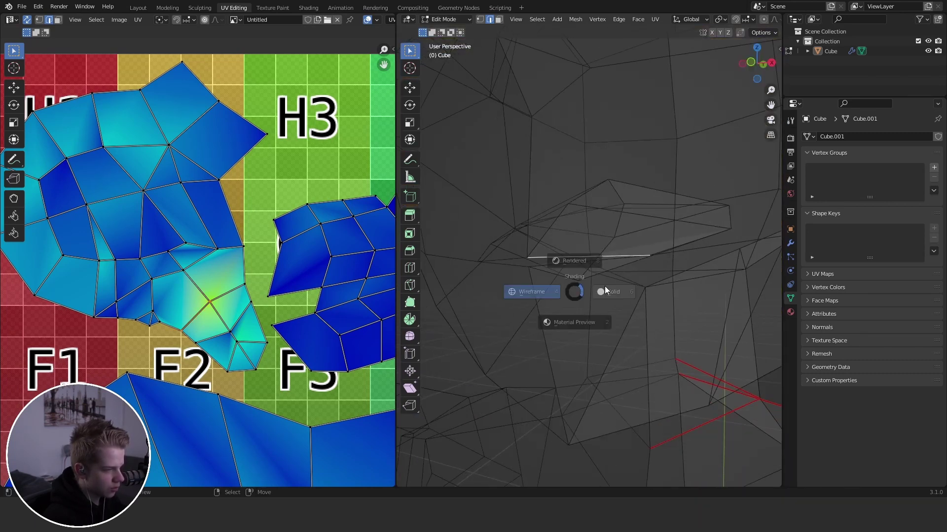
{"action": "left_click", "coordinate": [604, 286]}
{"action": "key", "text": "ctrl+e"}
{"action": "left_click", "coordinate": [588, 267]}
Step: Unwrap the entire mesh with the mouth seam, clear the selection and bring the mouth's UV island into view
{"action": "middle_click_drag", "start_coordinate": [634, 273], "coordinate": [595, 274]}
{"action": "key", "text": "a"}
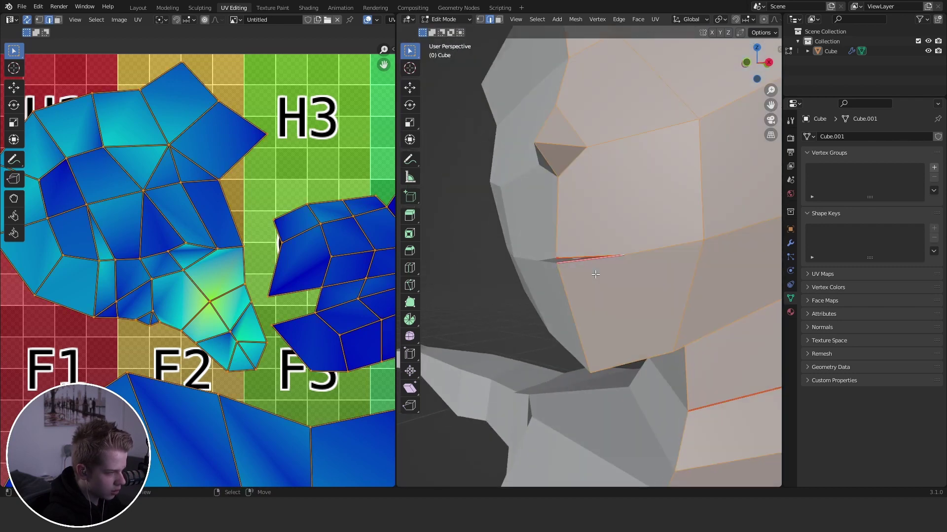
{"action": "key", "text": "u"}
{"action": "left_click", "coordinate": [559, 170]}
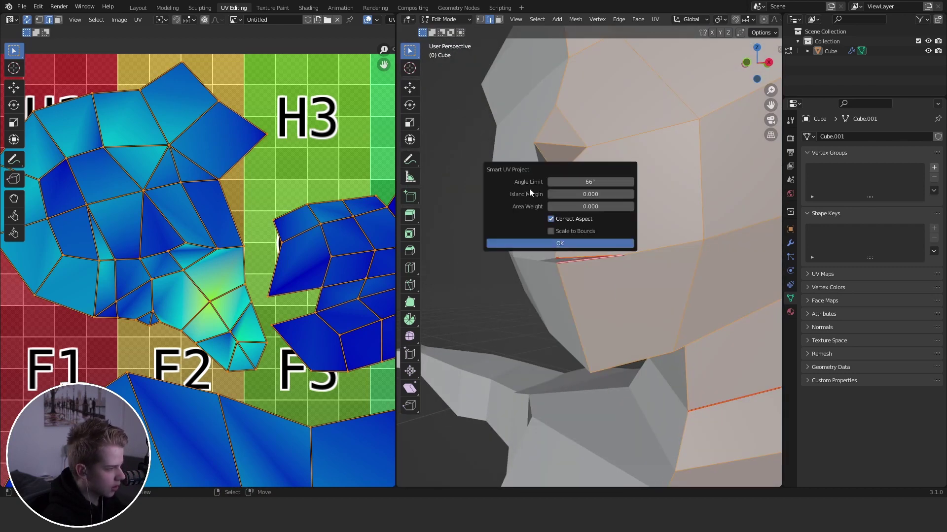
{"action": "key", "text": "u"}
{"action": "left_click", "coordinate": [538, 195]}
{"action": "middle_click_drag", "start_coordinate": [327, 177], "coordinate": [211, 255]}
{"action": "scroll", "coordinate": [211, 256], "scroll_direction": "up", "scroll_amount": 2}
{"action": "key", "text": "3"}
{"action": "key", "text": "alt+a"}
{"action": "key", "text": "2"}
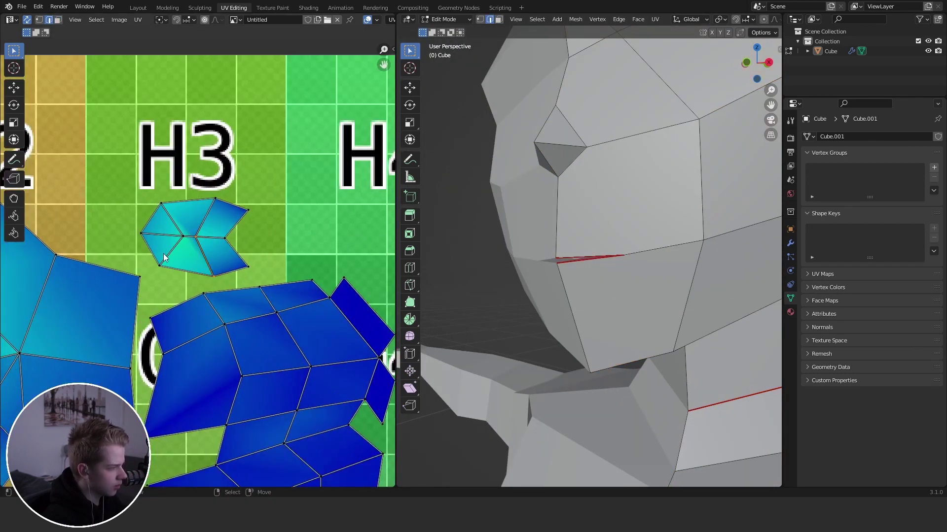
Step: Mark the inner mouth cavity's edges as seams, unwrap the entire mesh and clear the selection
{"action": "left_click", "coordinate": [617, 249]}
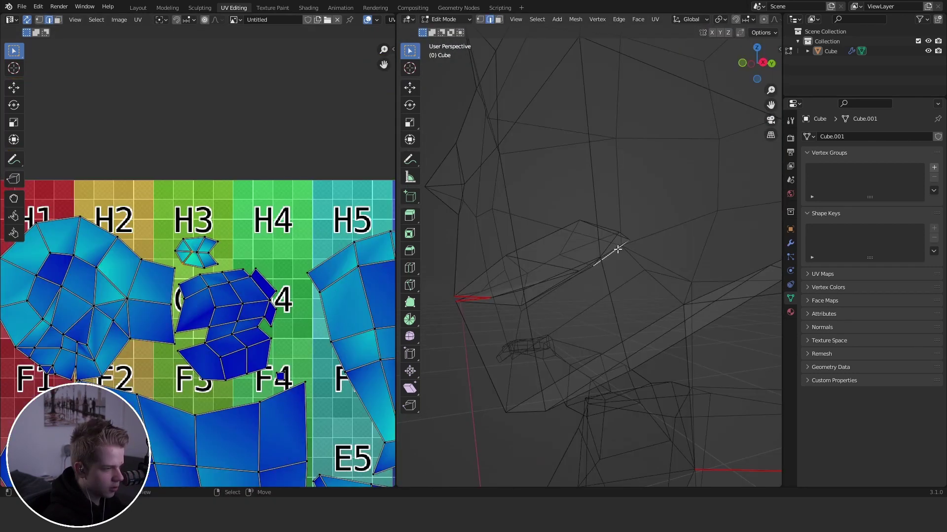
{"action": "middle_click_drag", "start_coordinate": [616, 249], "coordinate": [625, 266]}
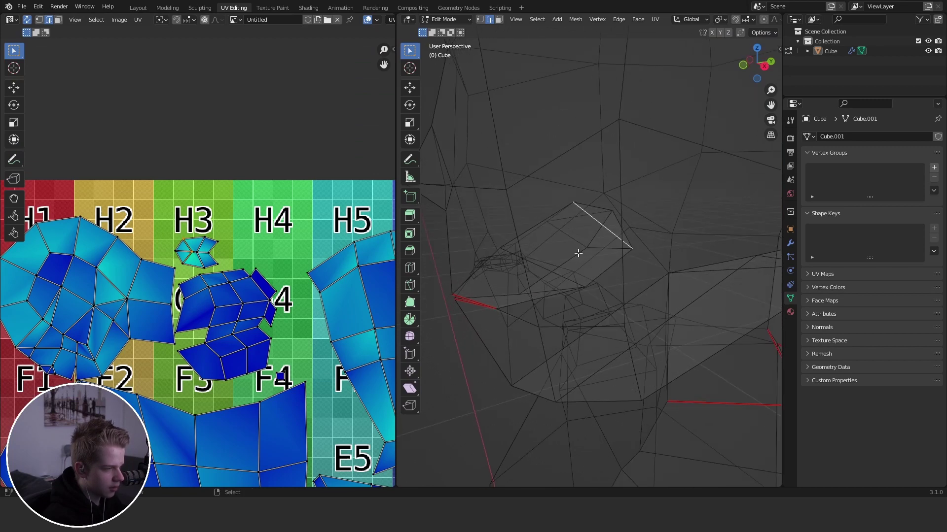
{"action": "key", "text": "ctrl+e"}
{"action": "left_click", "coordinate": [570, 268]}
{"action": "middle_click_drag", "start_coordinate": [568, 269], "coordinate": [592, 250]}
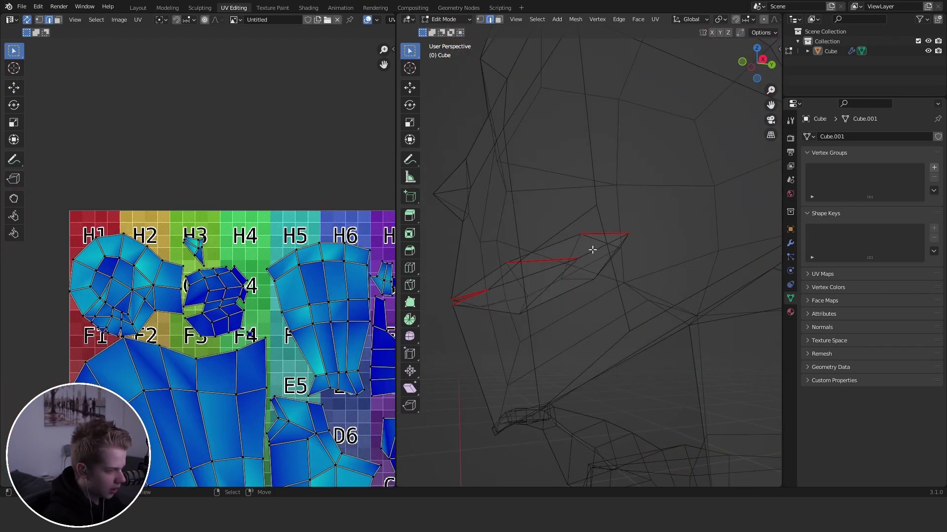
{"action": "key", "text": "a"}
{"action": "key", "text": "alt+a"}
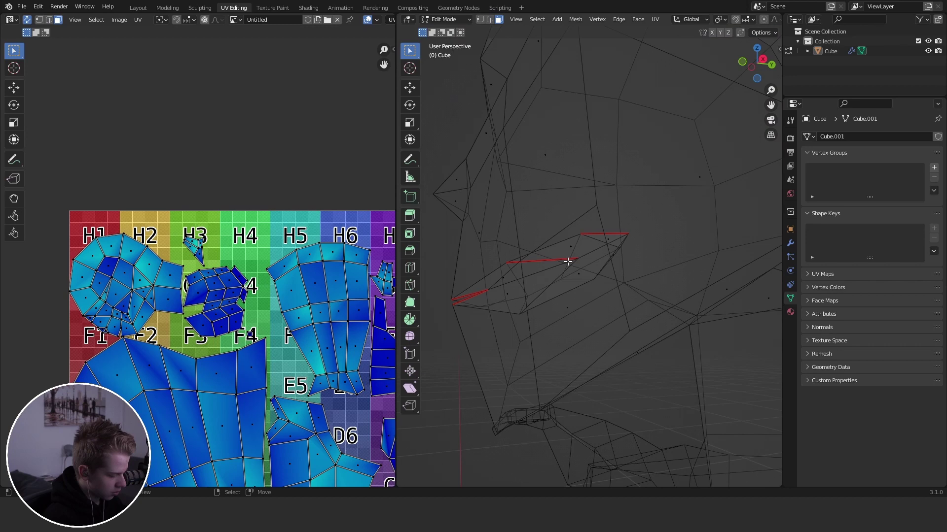
Step: Select the linked faces of the mouth cavity, inspect its UV island, and check the whole mesh's UV islands without X-ray
{"action": "key", "text": "l"}
{"action": "scroll", "coordinate": [306, 305], "scroll_direction": "down", "scroll_amount": 7}
{"action": "scroll", "coordinate": [271, 251], "scroll_direction": "up", "scroll_amount": 10}
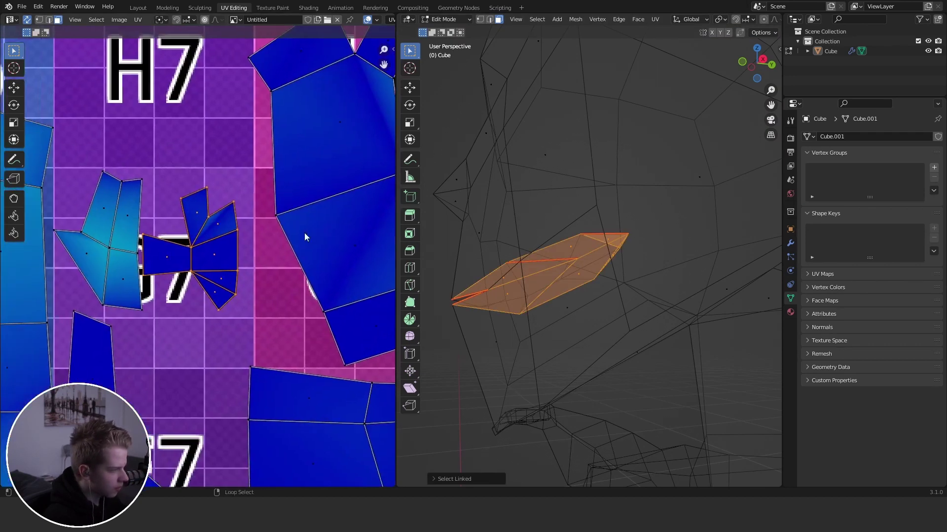
{"action": "key", "text": "alt+a"}
{"action": "scroll", "coordinate": [619, 213], "scroll_direction": "down", "scroll_amount": 6}
{"action": "key", "text": "alt+z"}
{"action": "key", "text": "l"}
{"action": "scroll", "coordinate": [255, 266], "scroll_direction": "down", "scroll_amount": 5}
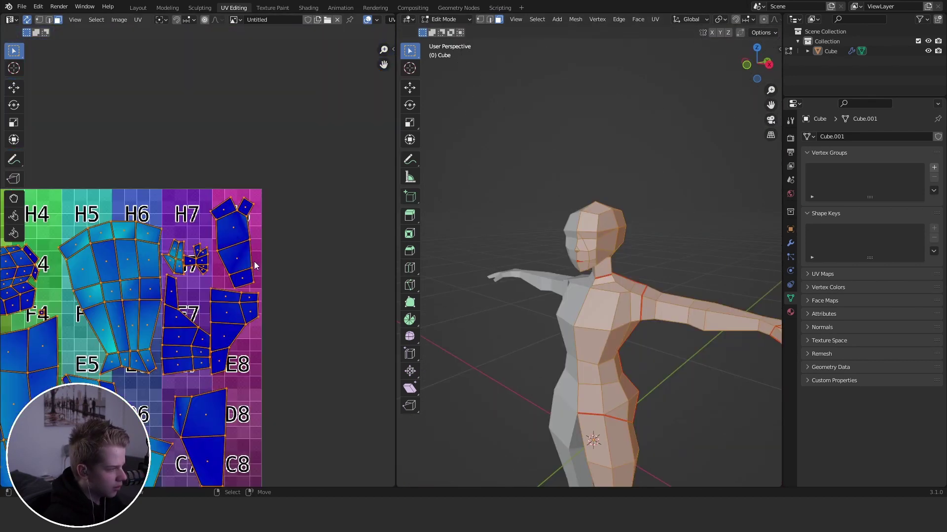
{"action": "scroll", "coordinate": [255, 266], "scroll_direction": "down", "scroll_amount": 2}
{"action": "key", "text": "alt+a"}
{"action": "scroll", "coordinate": [162, 252], "scroll_direction": "up", "scroll_amount": 7}
Step: Mark the edges across the top and back of the head as seams and unwrap the entire mesh
{"action": "key", "text": "2"}
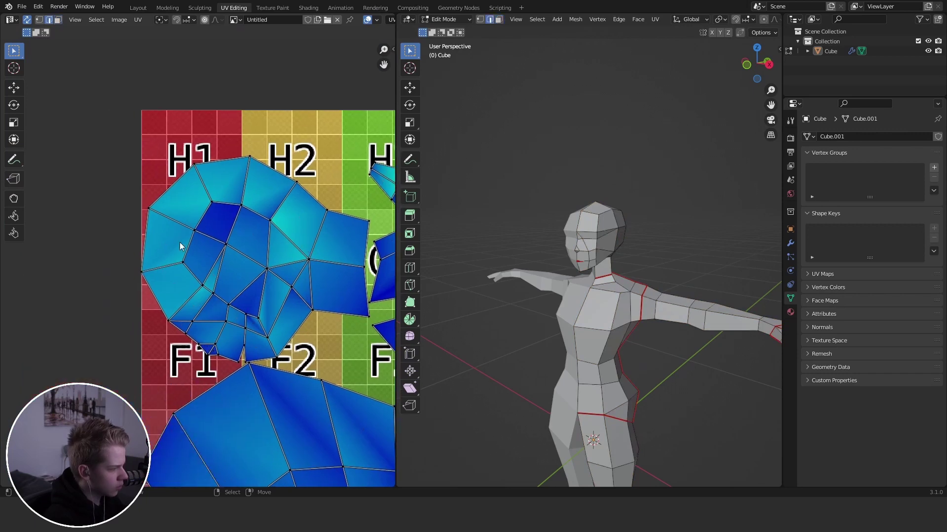
{"action": "scroll", "coordinate": [179, 246], "scroll_direction": "up", "scroll_amount": 2}
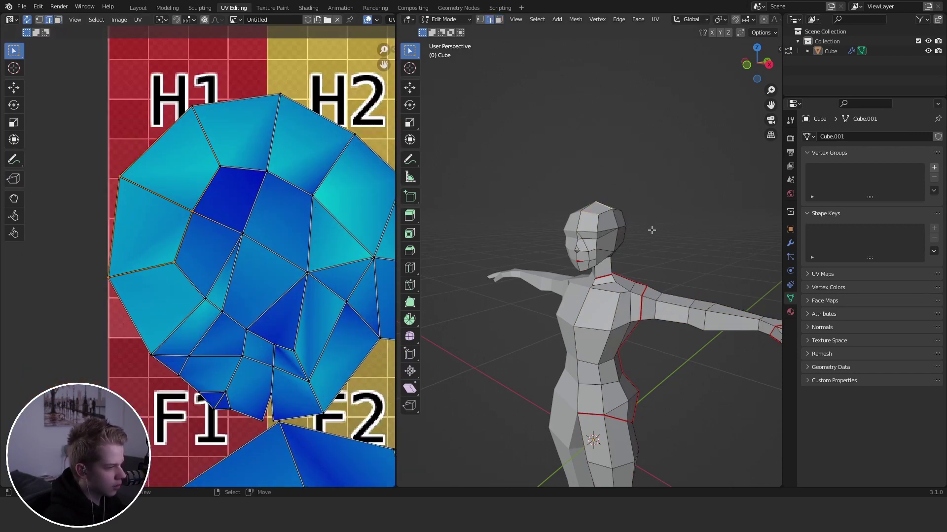
{"action": "middle_click_drag", "start_coordinate": [651, 230], "coordinate": [619, 238]}
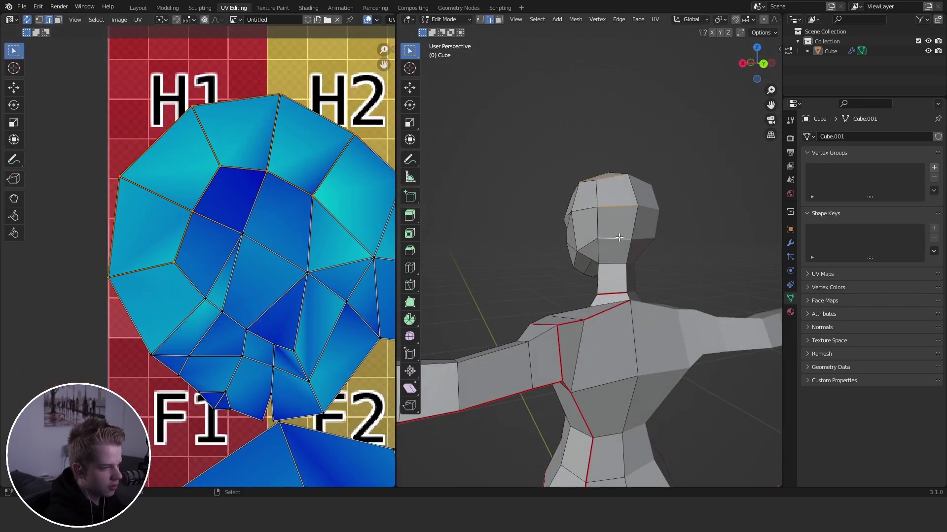
Step: Mark the short edge at the chin end of the jawline as a seam and unwrap the entire mesh
{"action": "left_click", "coordinate": [581, 281], "text": "shift"}
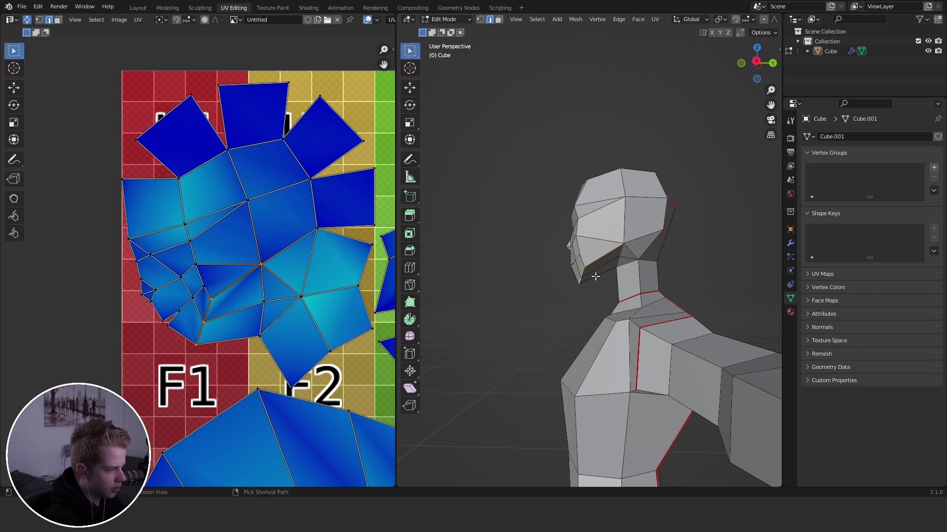
{"action": "key", "text": "1"}
{"action": "scroll", "coordinate": [226, 284], "scroll_direction": "up", "scroll_amount": 5}
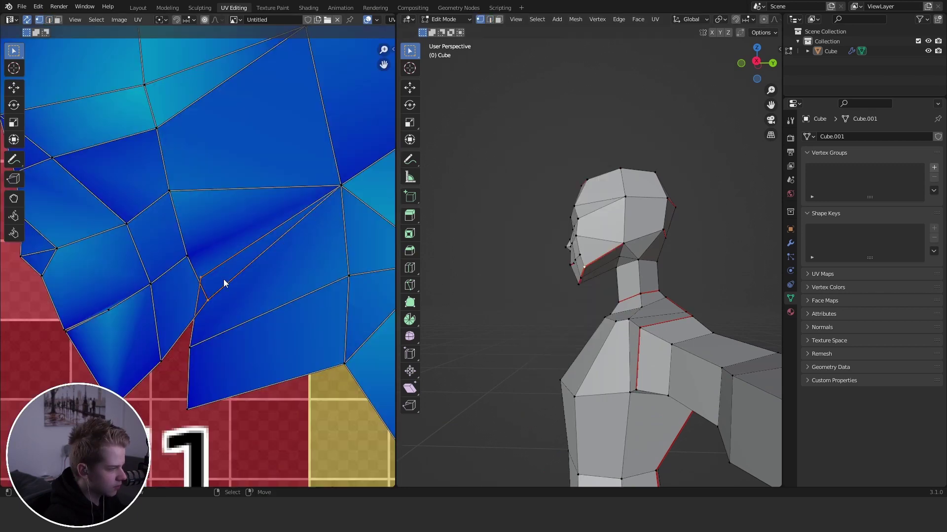
{"action": "scroll", "coordinate": [610, 271], "scroll_direction": "up", "scroll_amount": 4}
{"action": "key", "text": "ctrl+e"}
{"action": "left_click", "coordinate": [581, 268]}
{"action": "key", "text": "a"}
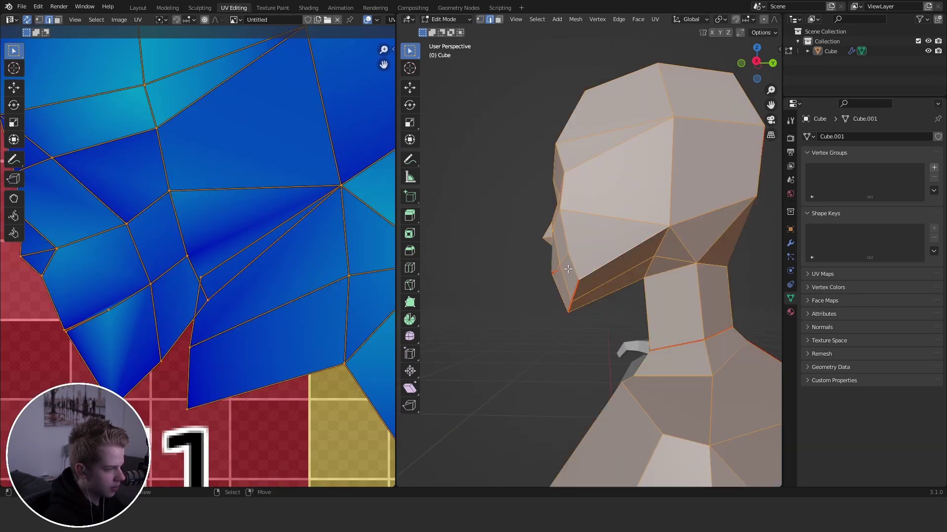
{"action": "key", "text": "u"}
{"action": "left_click", "coordinate": [524, 165]}
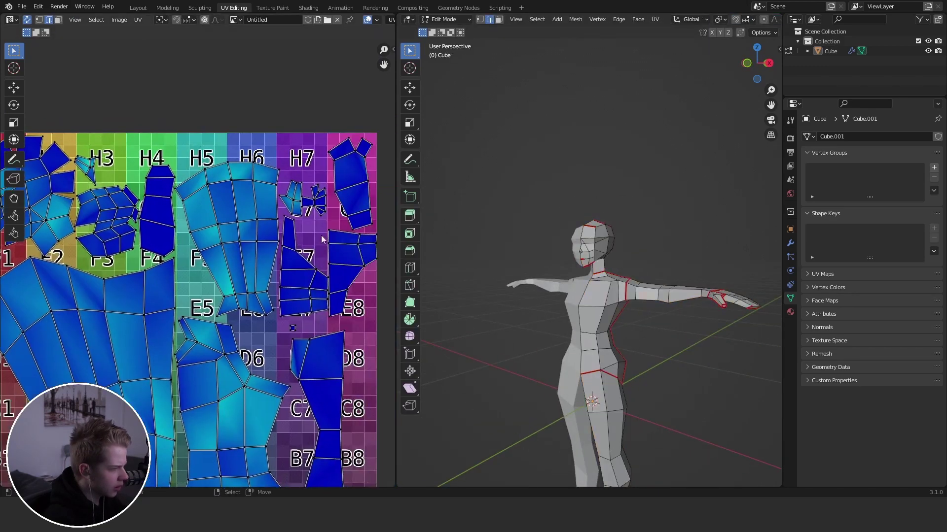
Step: Examine the stretching across the complete UV layout and view the full character in Object Mode and Edit Mode
{"action": "scroll", "coordinate": [321, 239], "scroll_direction": "up", "scroll_amount": 3}
{"action": "scroll", "coordinate": [254, 249], "scroll_direction": "down", "scroll_amount": 7}
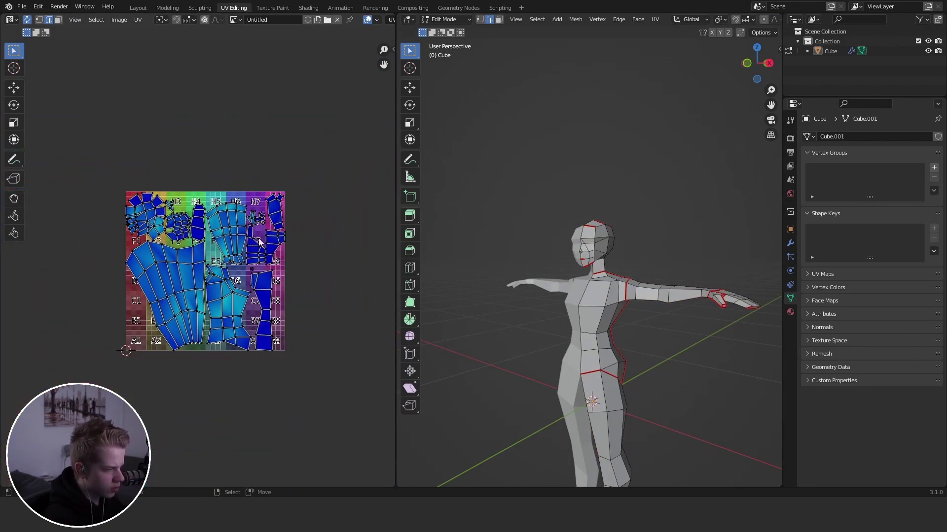
{"action": "scroll", "coordinate": [260, 243], "scroll_direction": "up", "scroll_amount": 3}
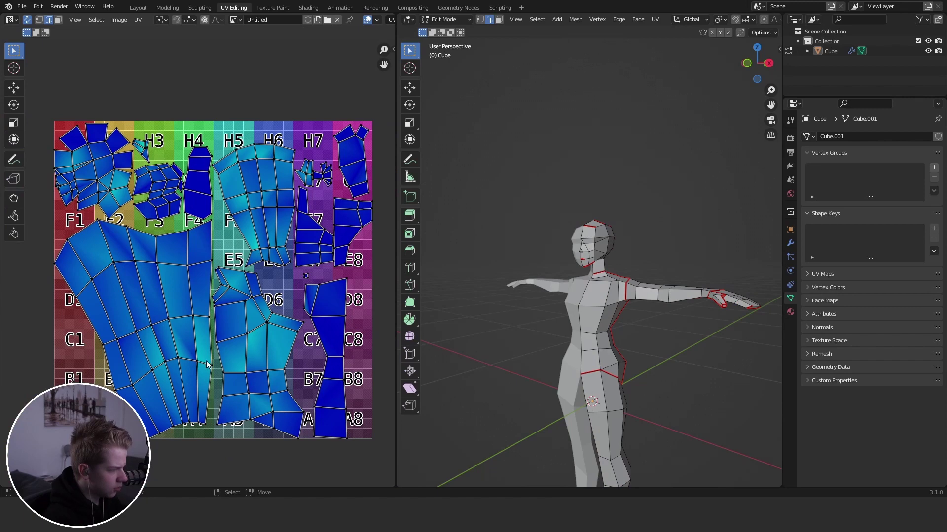
{"action": "middle_click_drag", "start_coordinate": [639, 335], "coordinate": [663, 336]}
{"action": "scroll", "coordinate": [663, 337], "scroll_direction": "down", "scroll_amount": 1}
{"action": "middle_click_drag", "start_coordinate": [664, 336], "coordinate": [659, 274], "text": "shift"}
{"action": "key", "text": "Tab"}
{"action": "scroll", "coordinate": [690, 277], "scroll_direction": "down", "scroll_amount": 1}
{"action": "key", "text": "Tab"}
{"action": "key", "text": "Tab"}
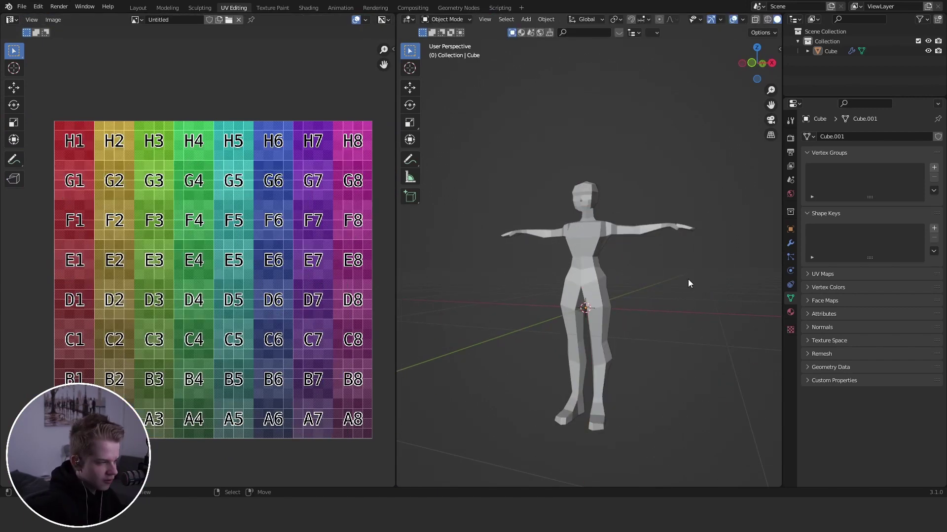
{"action": "key", "text": "Tab"}
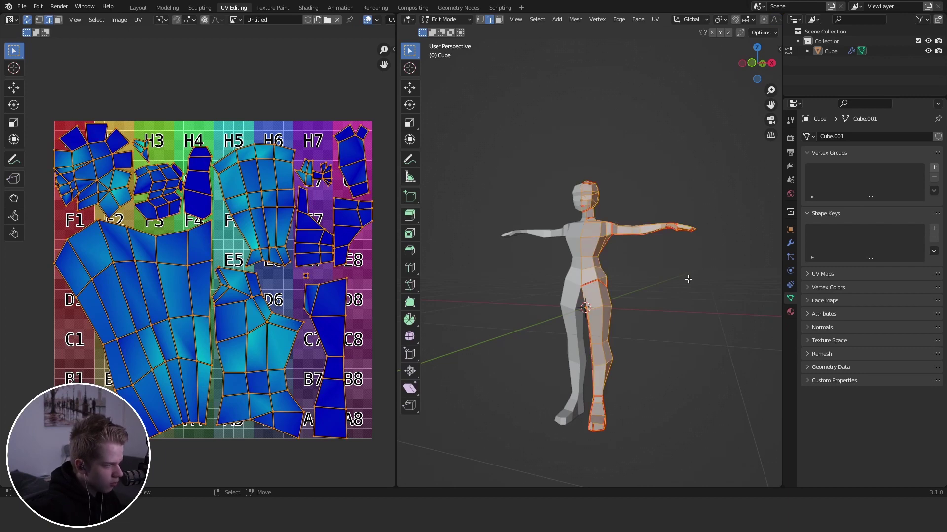
Step: Show the color grid texture on the character in Object Mode and inspect it on the legs and upper body
{"action": "key", "text": "Tab"}
{"action": "scroll", "coordinate": [697, 308], "scroll_direction": "up", "scroll_amount": 4}
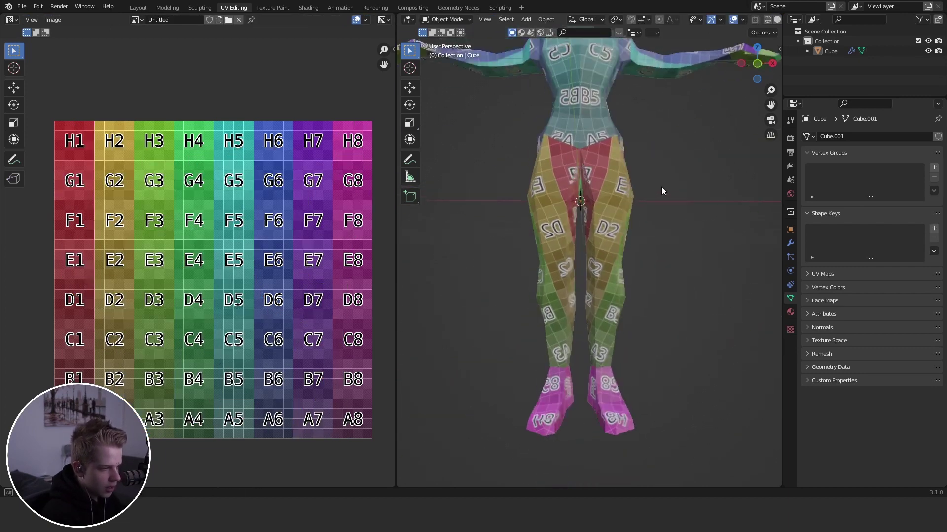
{"action": "middle_click_drag", "start_coordinate": [661, 186], "coordinate": [726, 212]}
{"action": "middle_click_drag", "start_coordinate": [712, 154], "coordinate": [618, 257], "text": "shift"}
Step: Select the torso's linked faces, try enlarging their UV island to compare the grid density, and return to Object Mode
{"action": "key", "text": "Tab"}
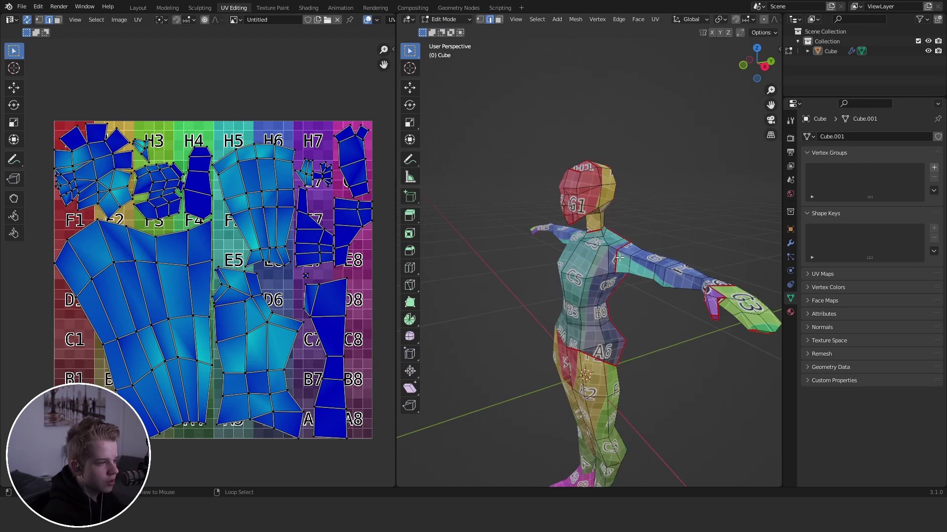
{"action": "key", "text": "3"}
{"action": "scroll", "coordinate": [607, 253], "scroll_direction": "up", "scroll_amount": 1}
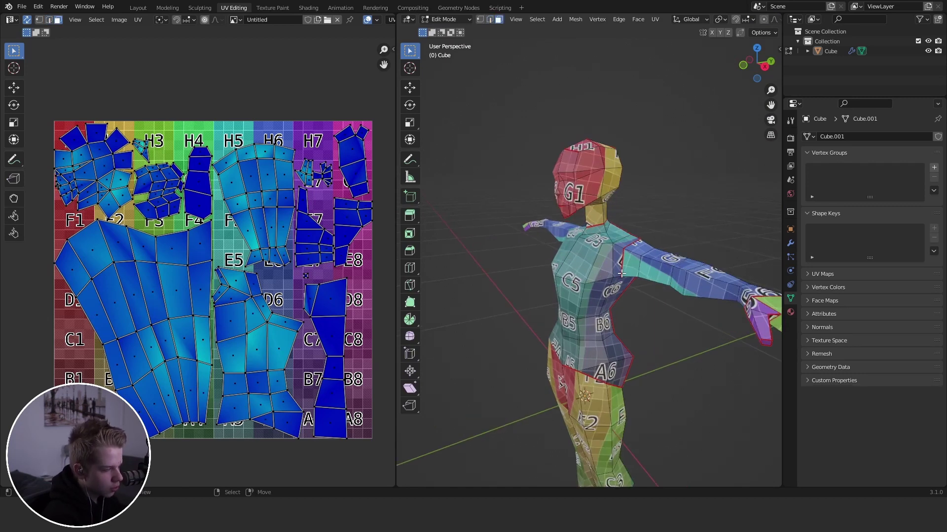
{"action": "middle_click_drag", "start_coordinate": [619, 286], "coordinate": [586, 264]}
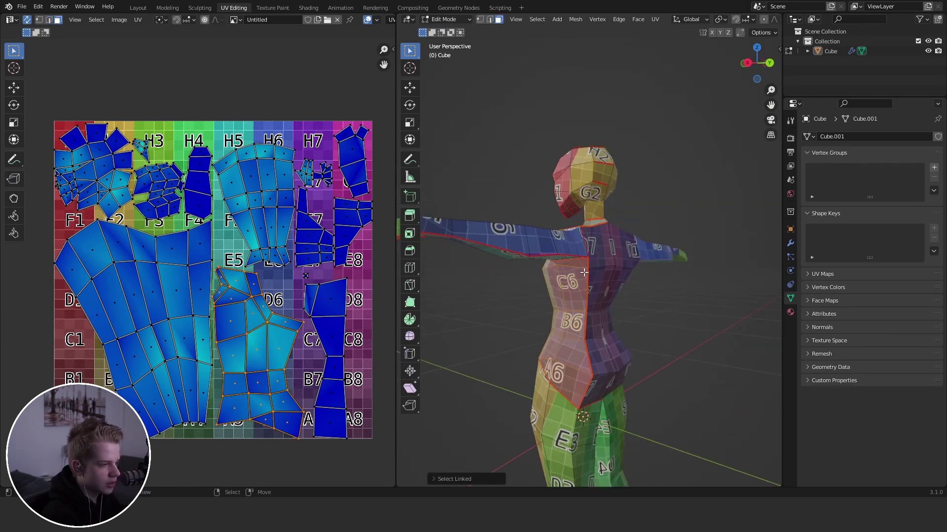
{"action": "key", "text": "s"}
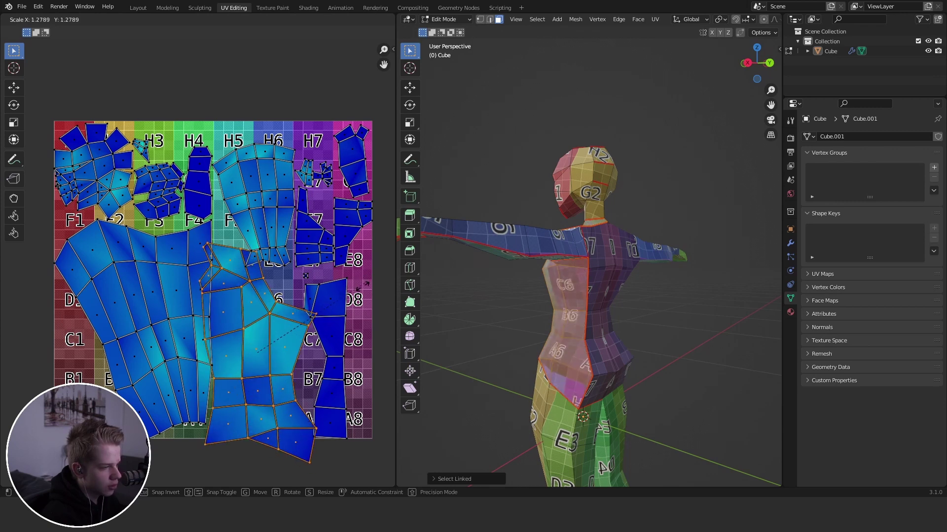
{"action": "right_click", "coordinate": [374, 291]}
{"action": "middle_click_drag", "start_coordinate": [617, 298], "coordinate": [688, 279]}
{"action": "key", "text": "Tab"}
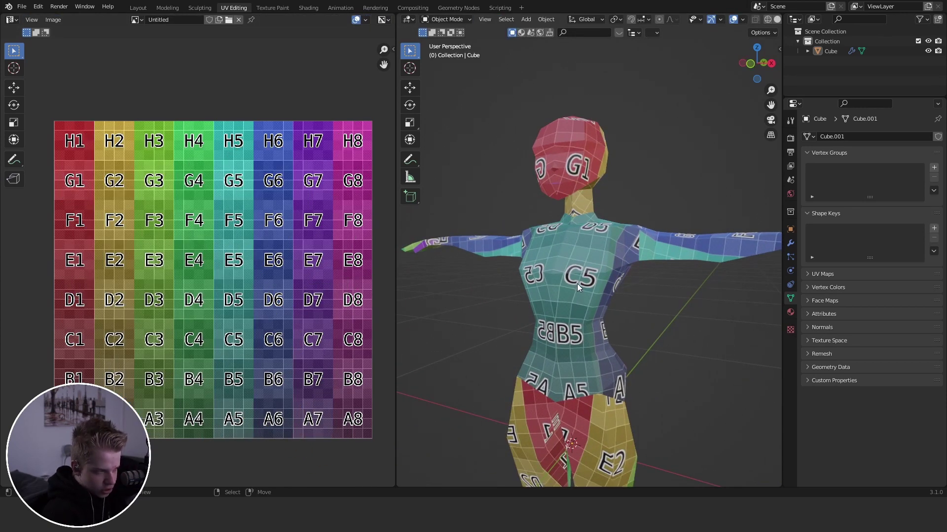